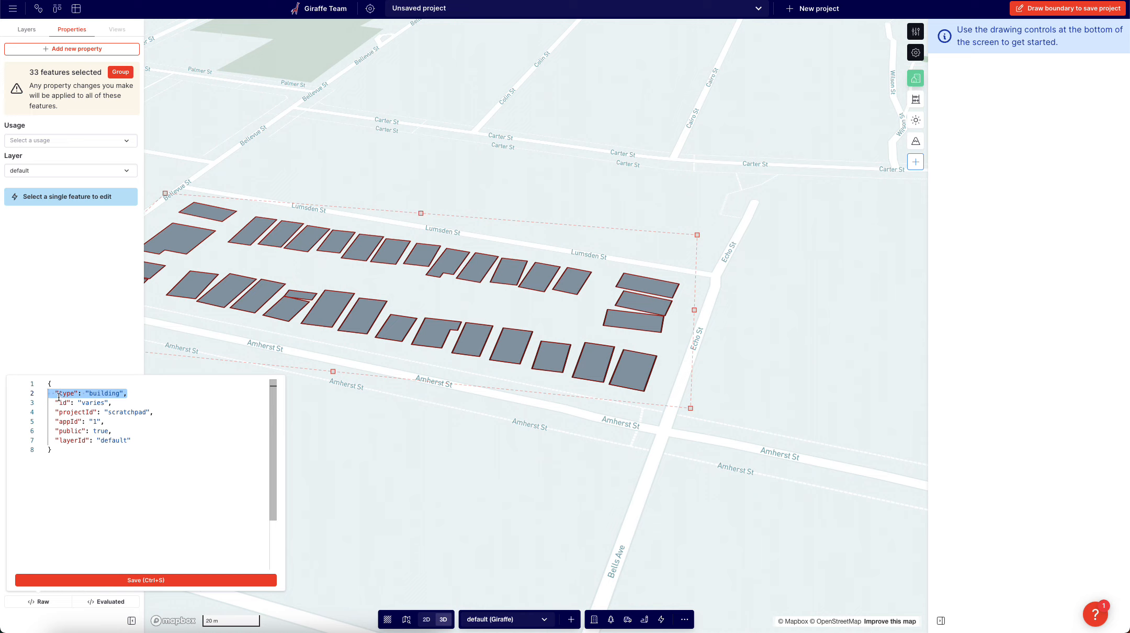
Step: Close the raw JSON editor and assign the Context usage to all the selected building footprints
click(67, 306)
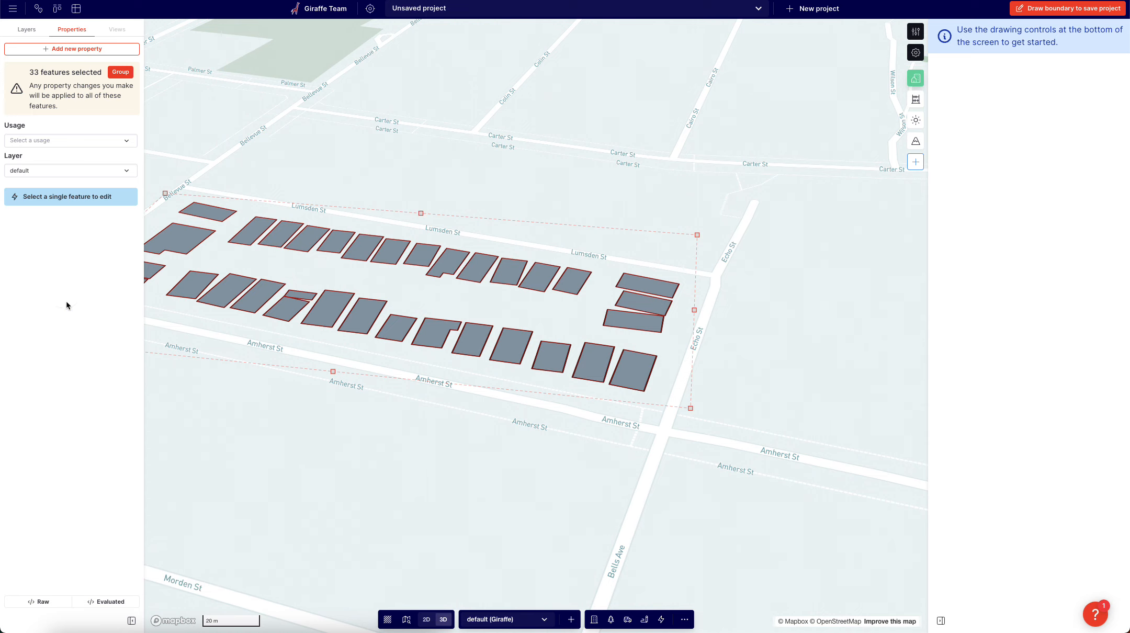
click(65, 50)
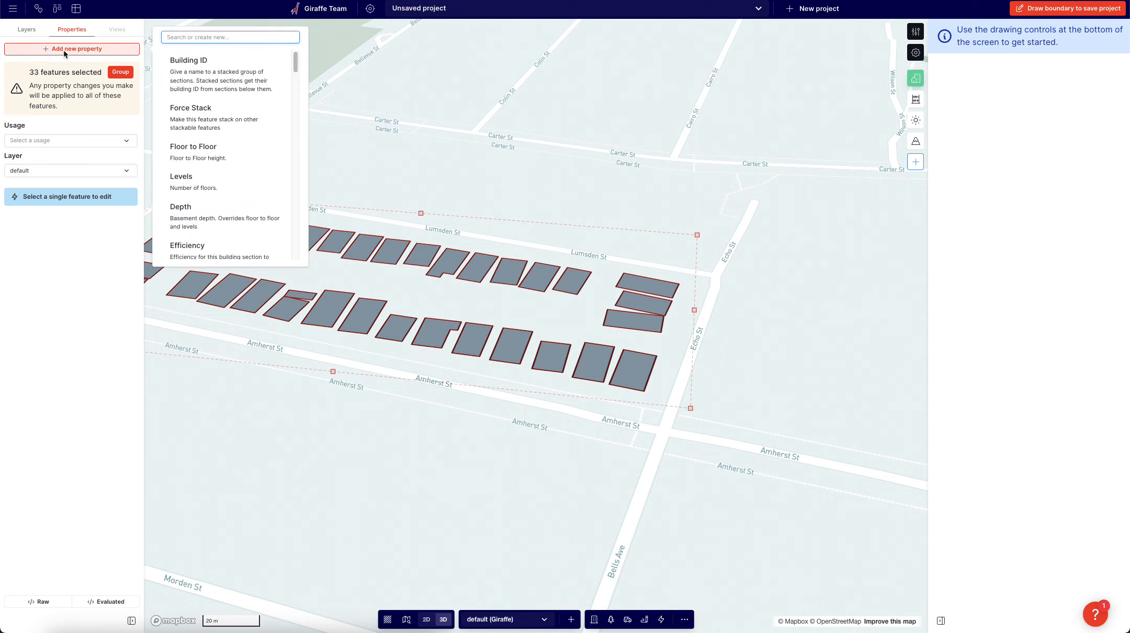
click(29, 141)
click(29, 141)
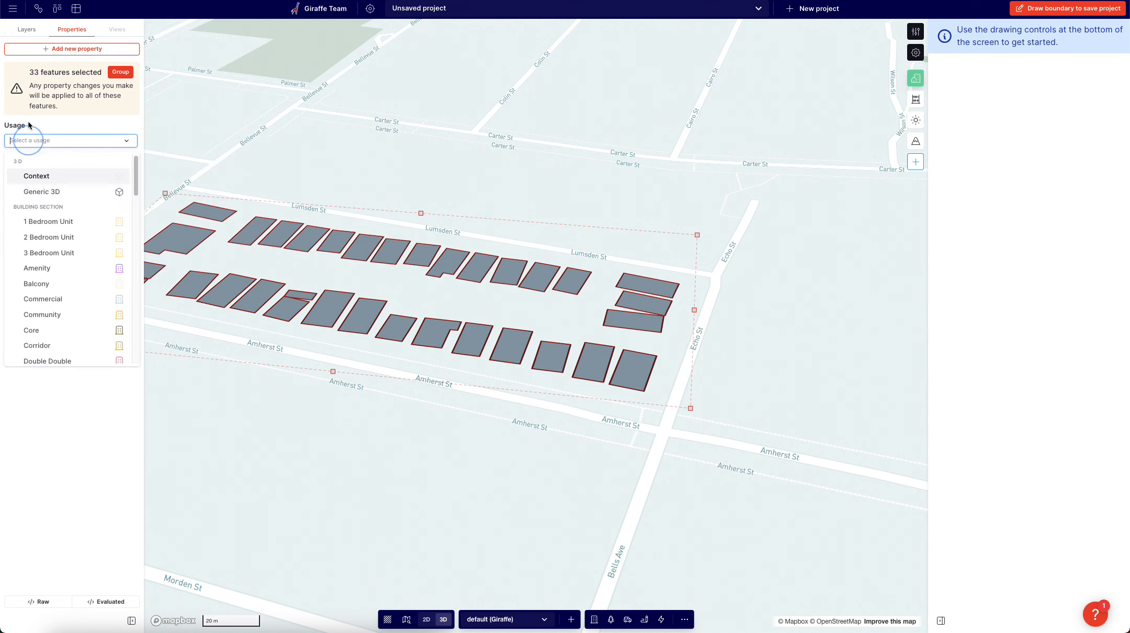
text(con)
click(41, 176)
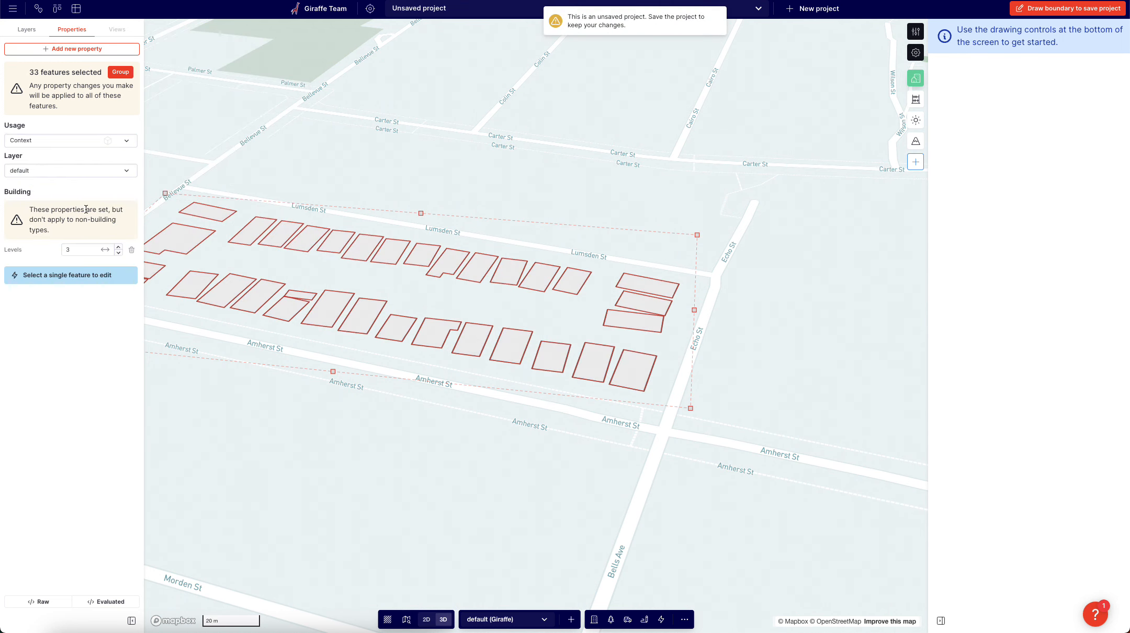
Step: Set the Levels of the selected footprints to 8
click(118, 247)
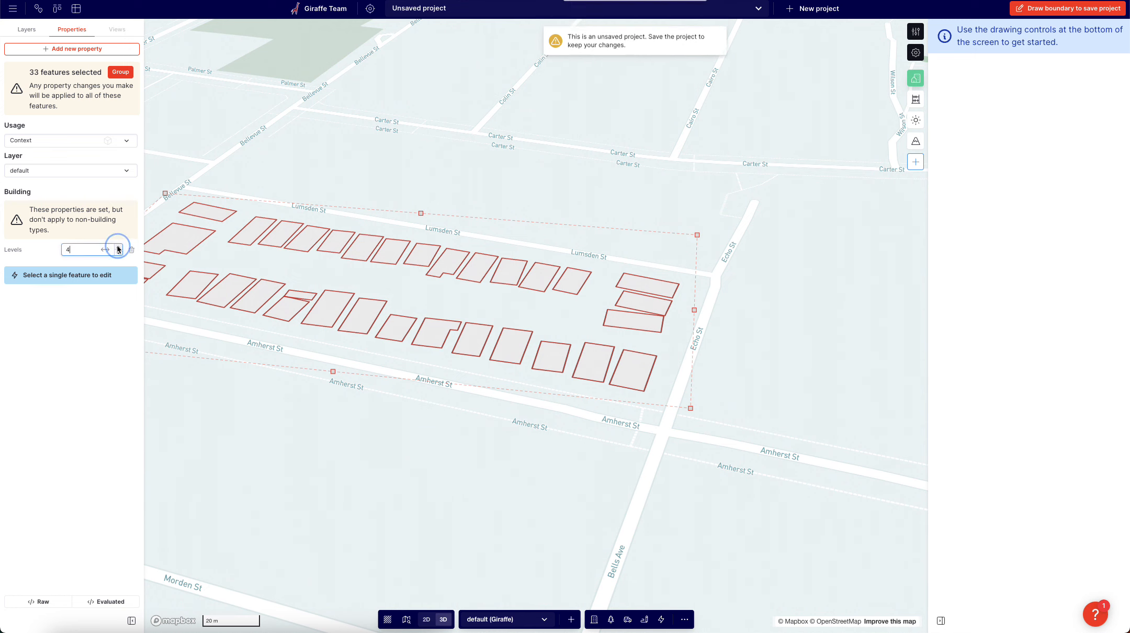
click(118, 247)
click(118, 247)
click(117, 247)
click(118, 247)
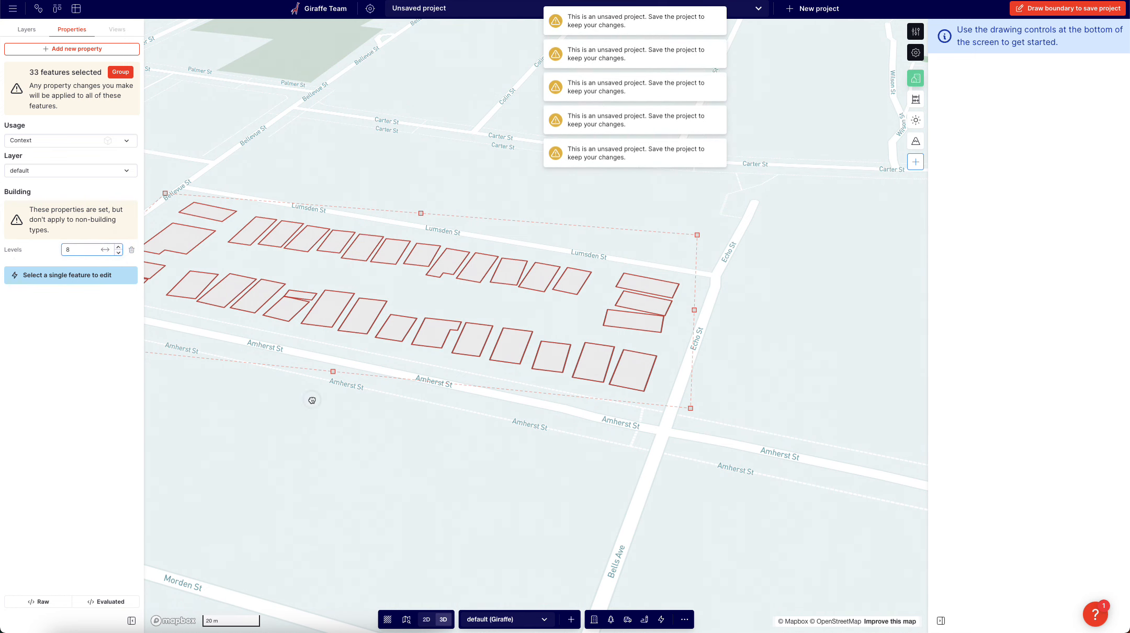
drag(312, 400, 343, 460)
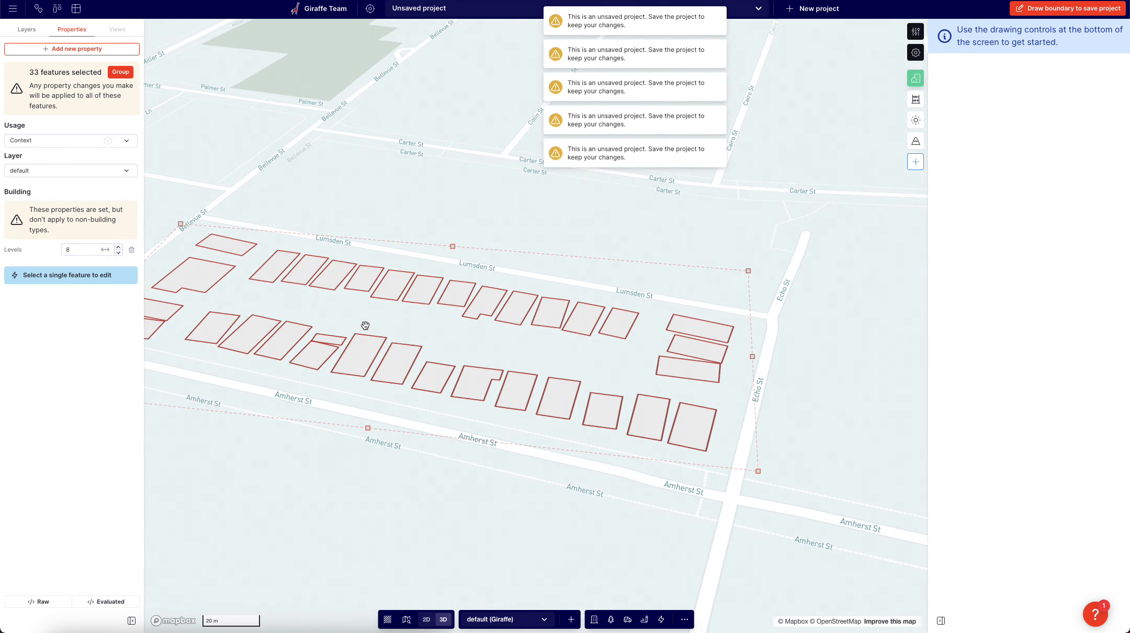
Step: Delete the "type": "building" line from the selected features' raw JSON and save the change
click(43, 601)
double_click(68, 391)
drag(129, 392, 93, 392)
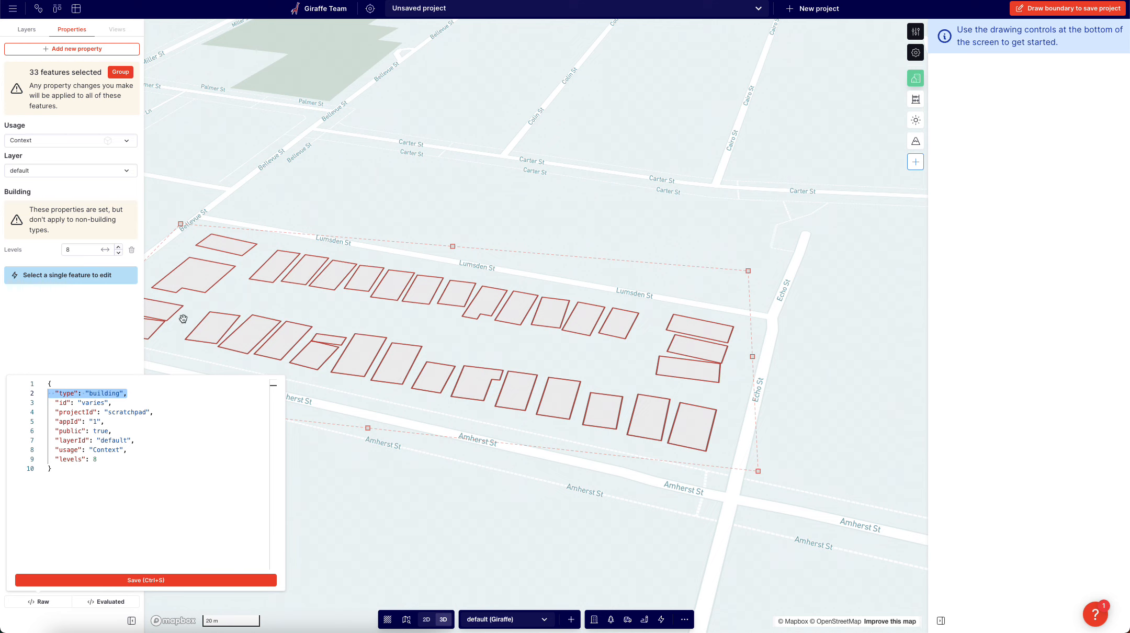
key(BackSpace)
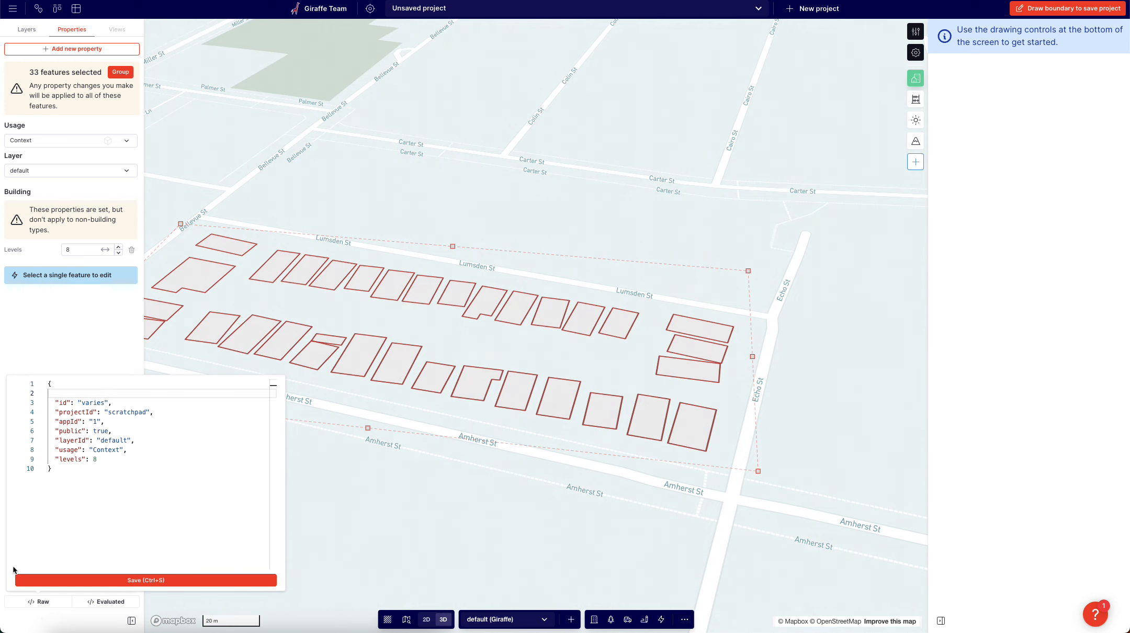
click(61, 575)
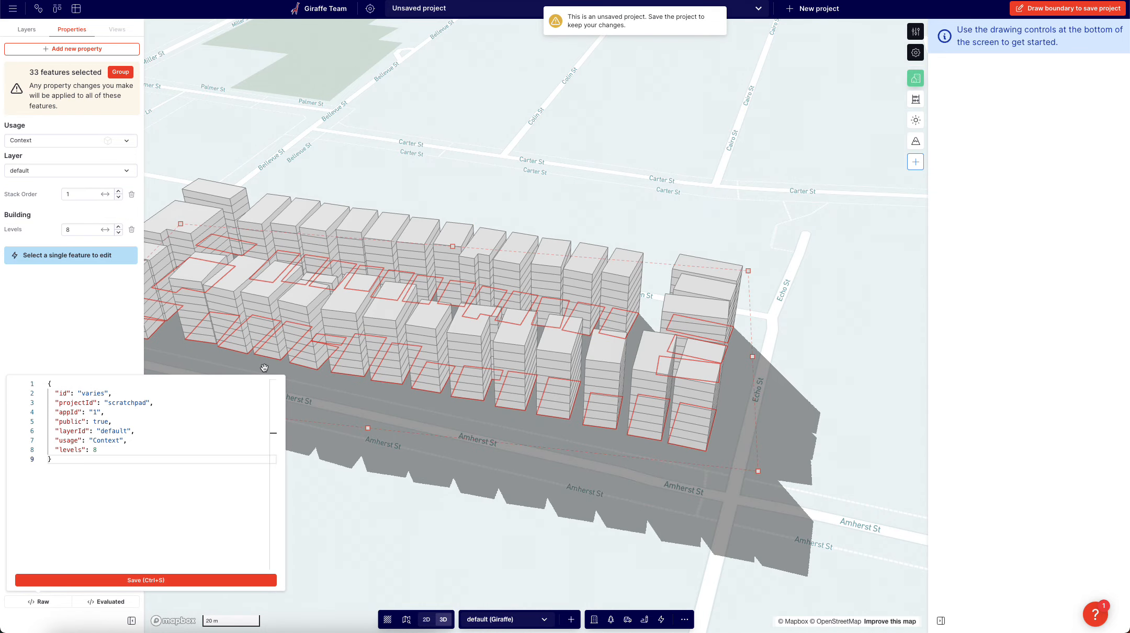
Step: Lower and raise the level count of the selected buildings, settling on 4 levels
drag(408, 432, 458, 424)
scroll(457, 424, down, 3)
key(a)
key(a)
key(a)
key(a)
key(a)
key(a)
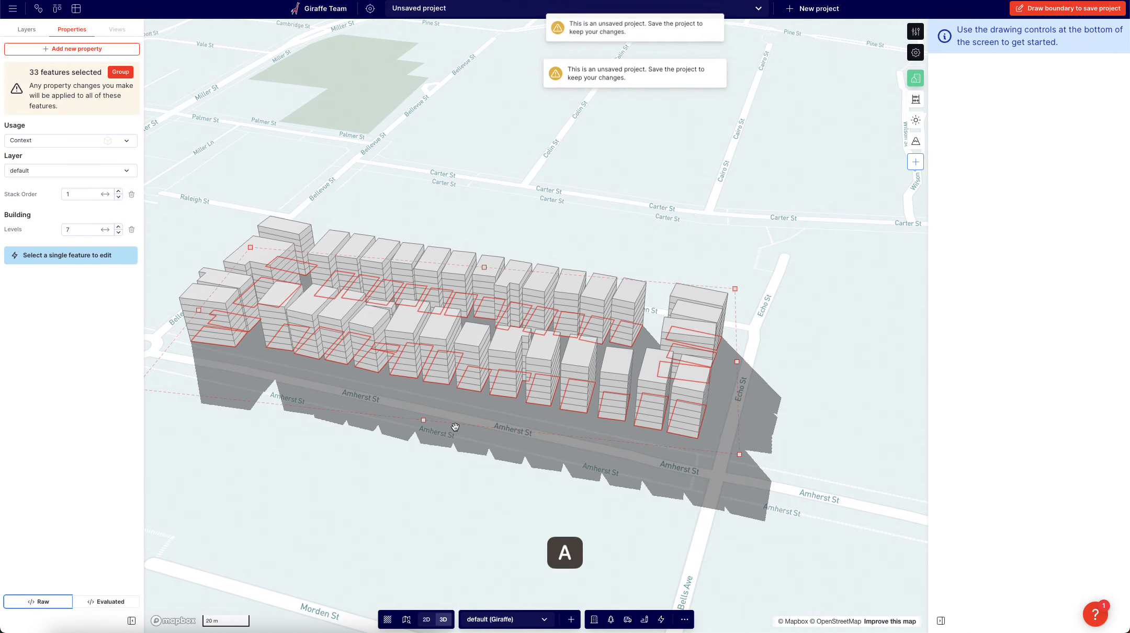
key(q)
key(q)
key(q)
key(q)
key(q)
key(q)
drag(443, 443, 396, 474)
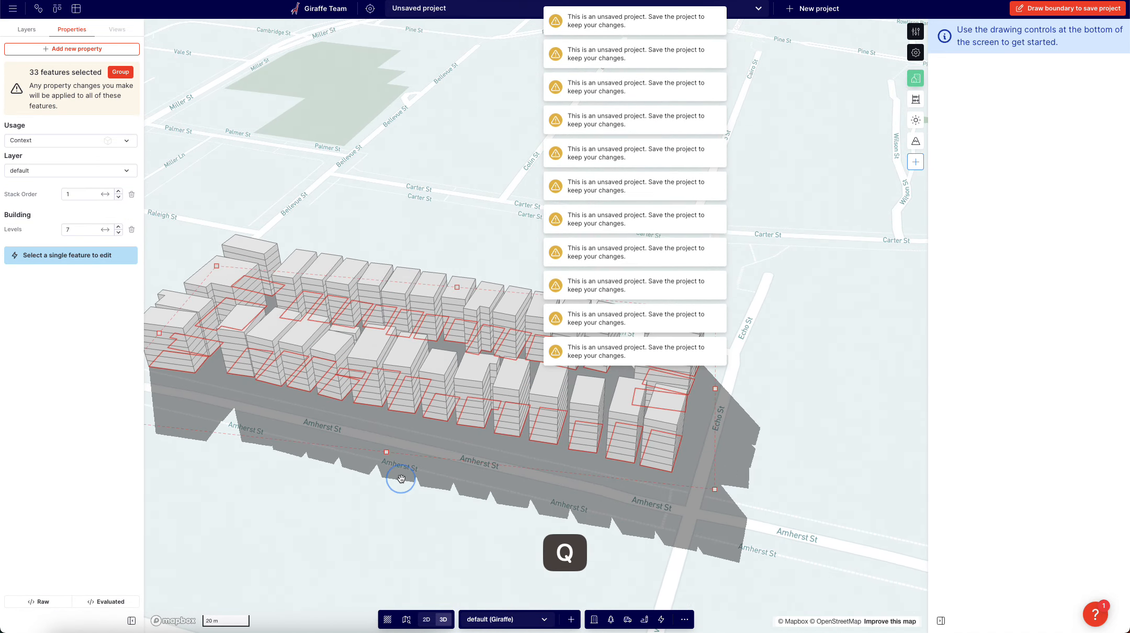
key(a)
key(a)
key(a)
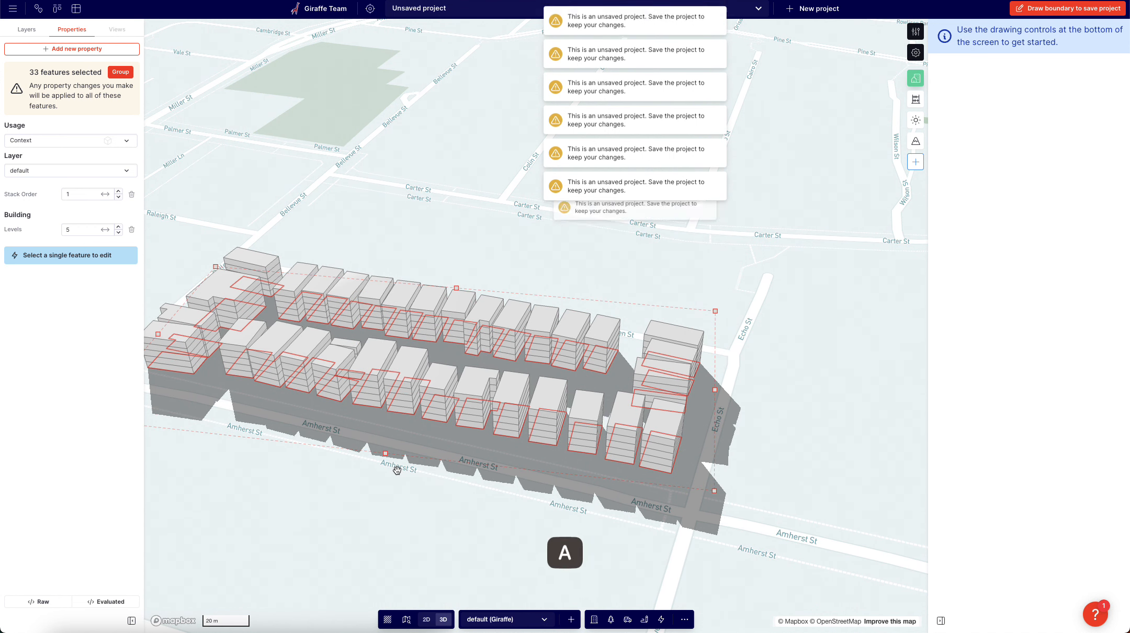
Step: Add an Offset property to the selected buildings and set it to -1.3 m
click(78, 48)
text(off)
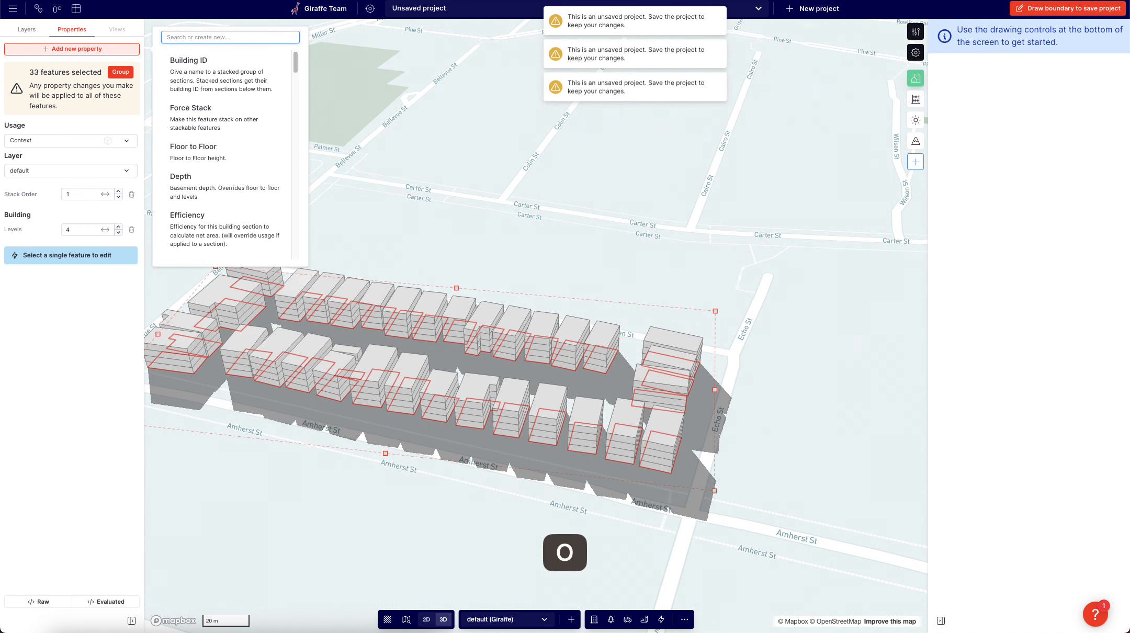
click(186, 76)
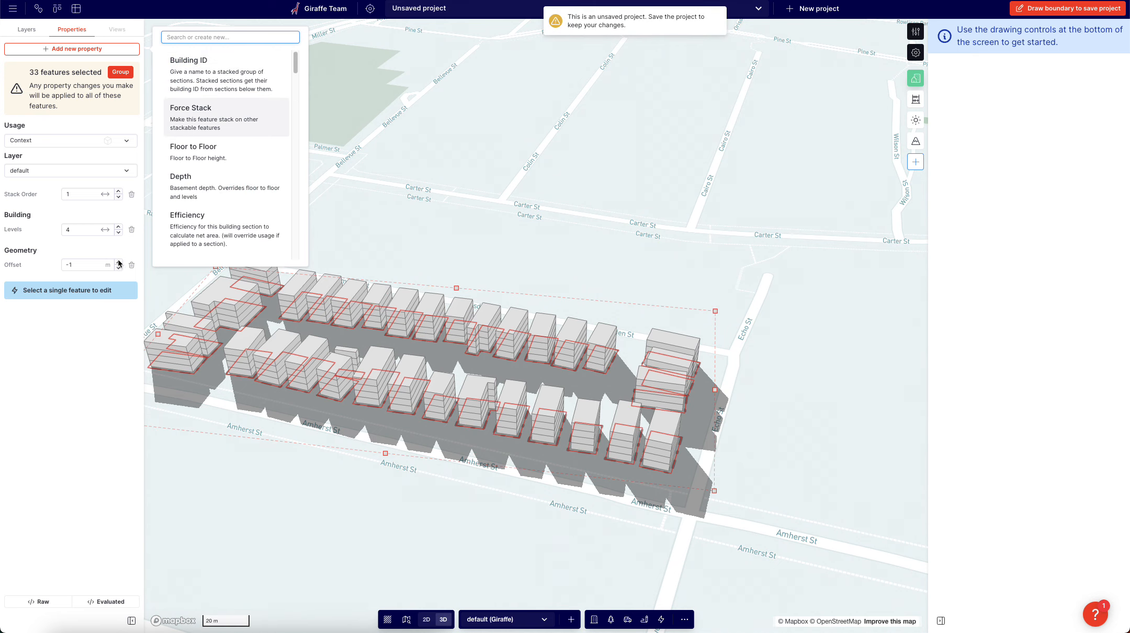
click(119, 261)
click(118, 261)
click(118, 260)
click(118, 268)
click(119, 268)
click(119, 268)
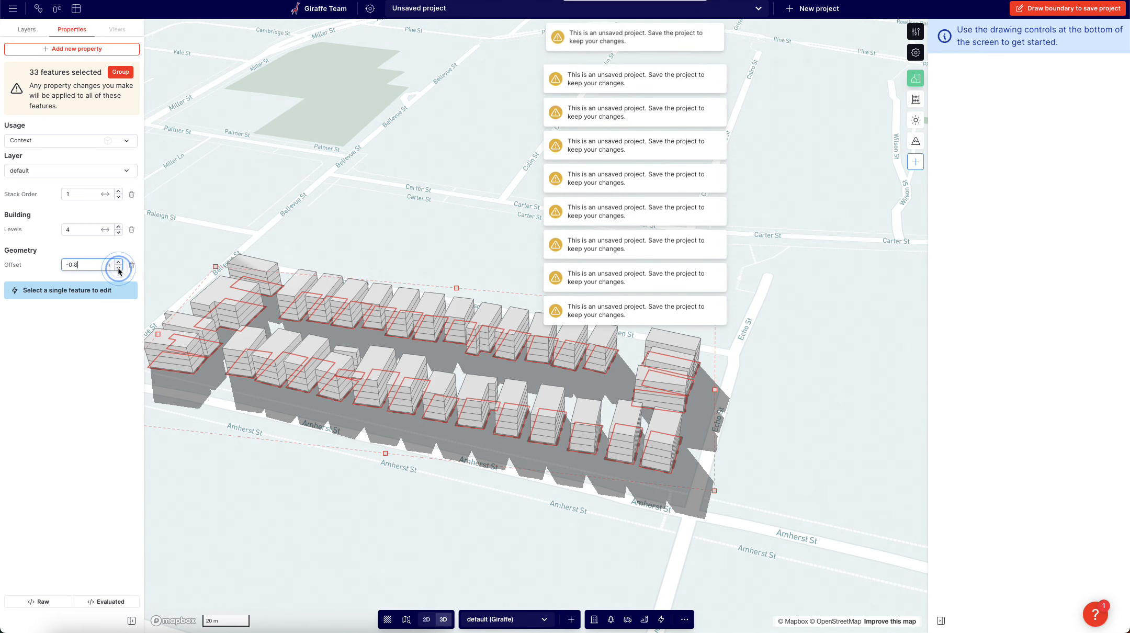
click(119, 268)
click(119, 269)
click(119, 268)
click(119, 269)
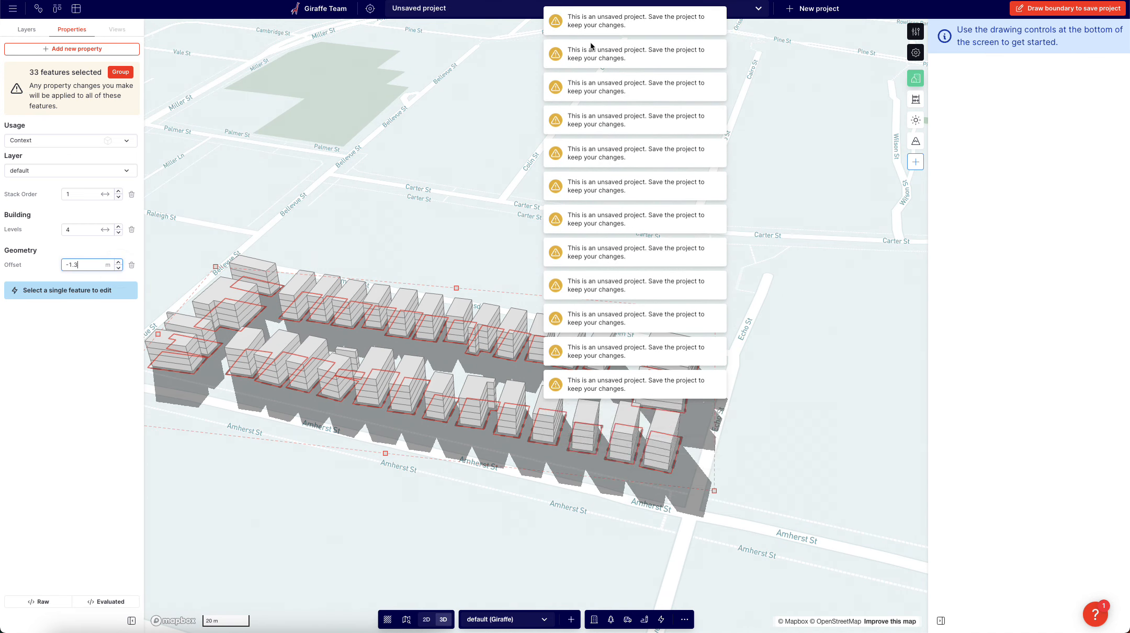
Step: Select all the buildings in the 2D top view and move them north to the block between Carter St and Lumsden St
click(466, 219)
scroll(449, 216, down, 3)
drag(449, 215, 399, 144)
key(t)
scroll(474, 244, down, 5)
shift+drag(600, 402, 236, 212)
drag(315, 291, 343, 189)
click(384, 313)
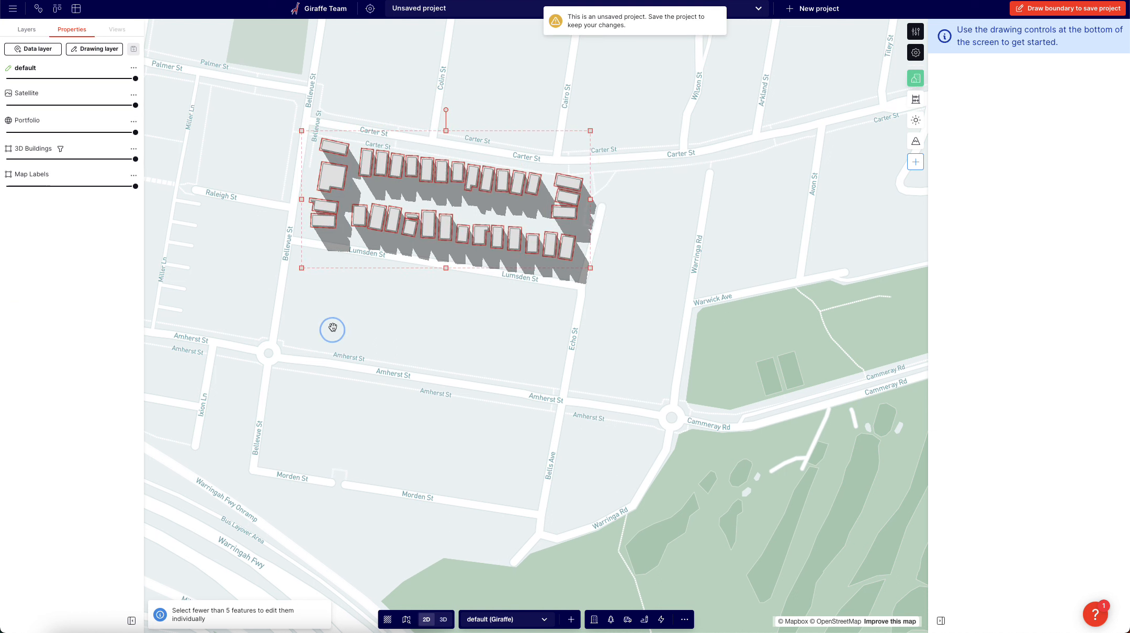
Step: Search the data layers for "cadastre" and add the Cadastre NSW layer to the project
click(44, 49)
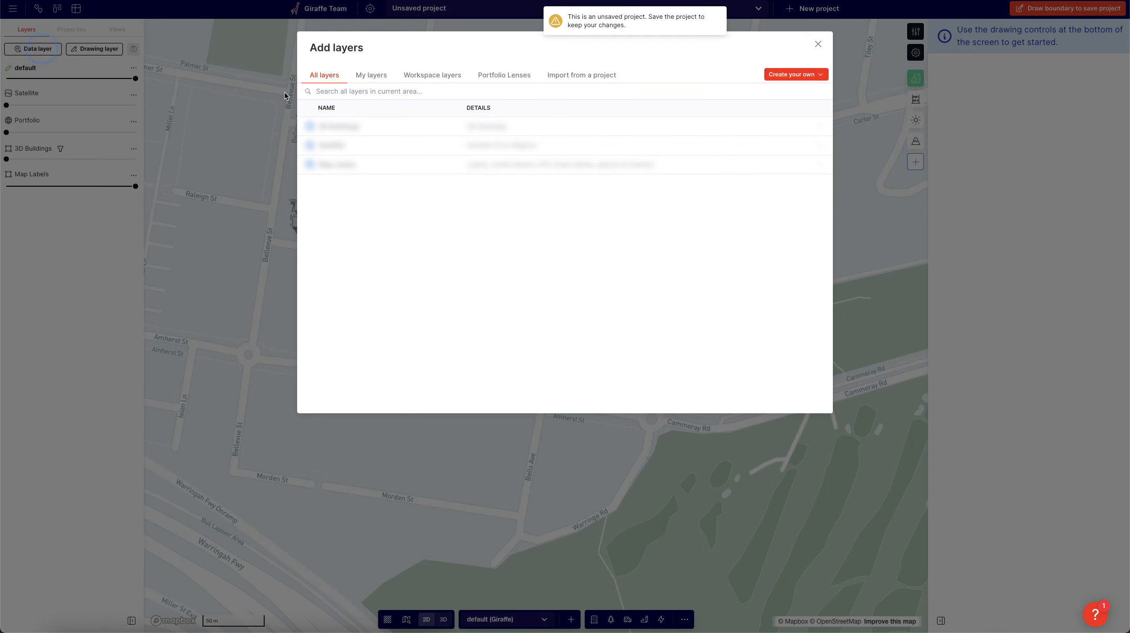
click(361, 92)
text(cadastre)
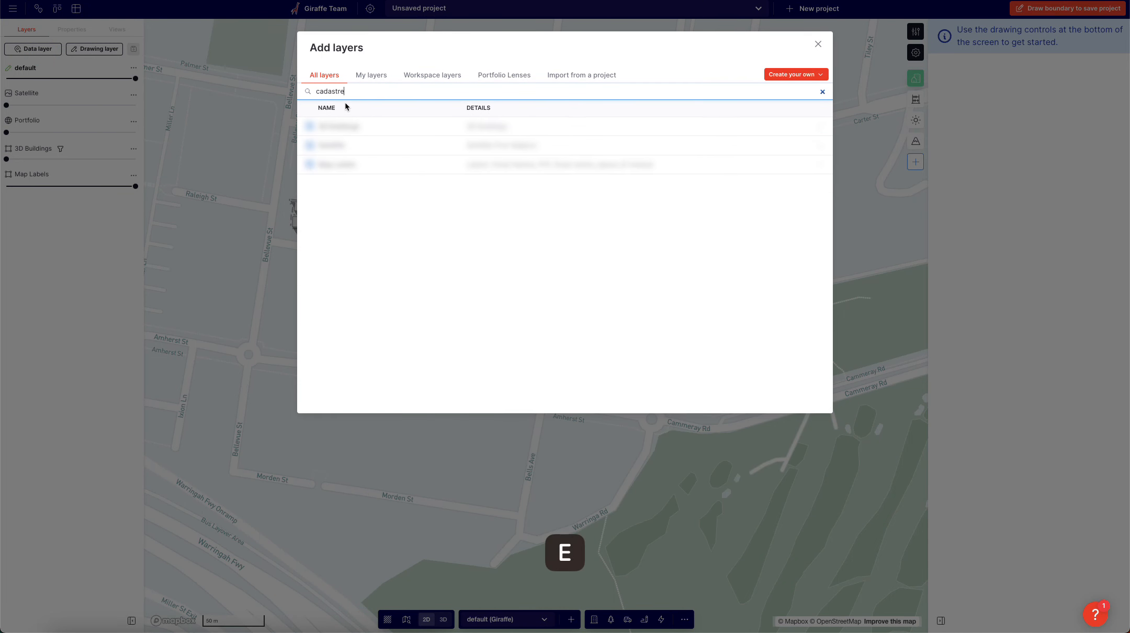
click(339, 126)
click(254, 137)
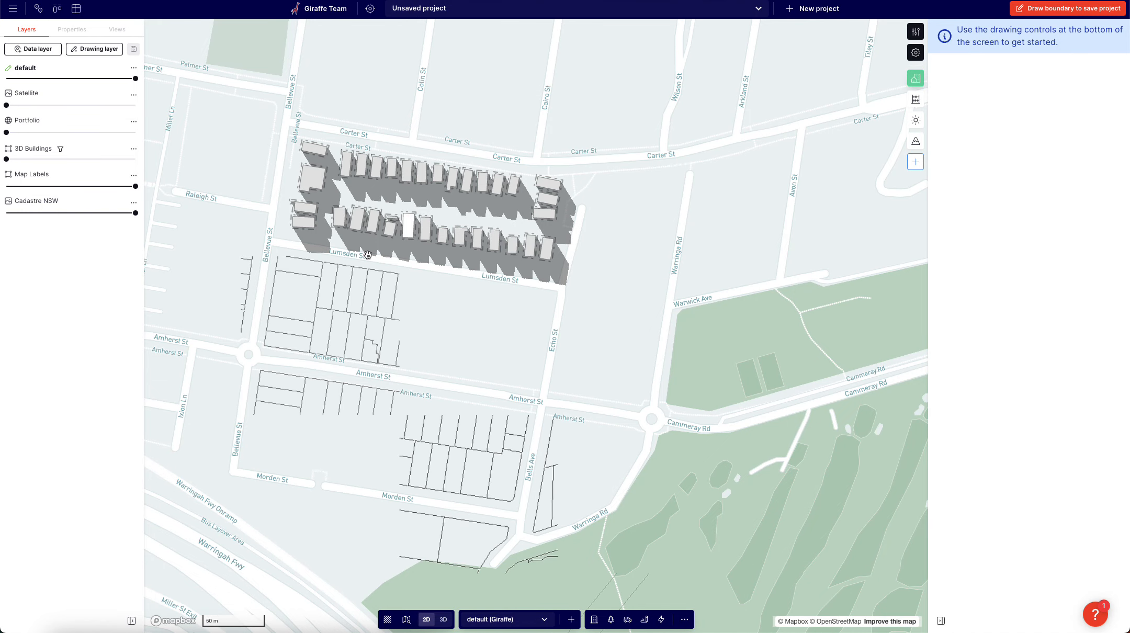
Step: Add the public Joiner app to the project and open it
scroll(344, 294, up, 2)
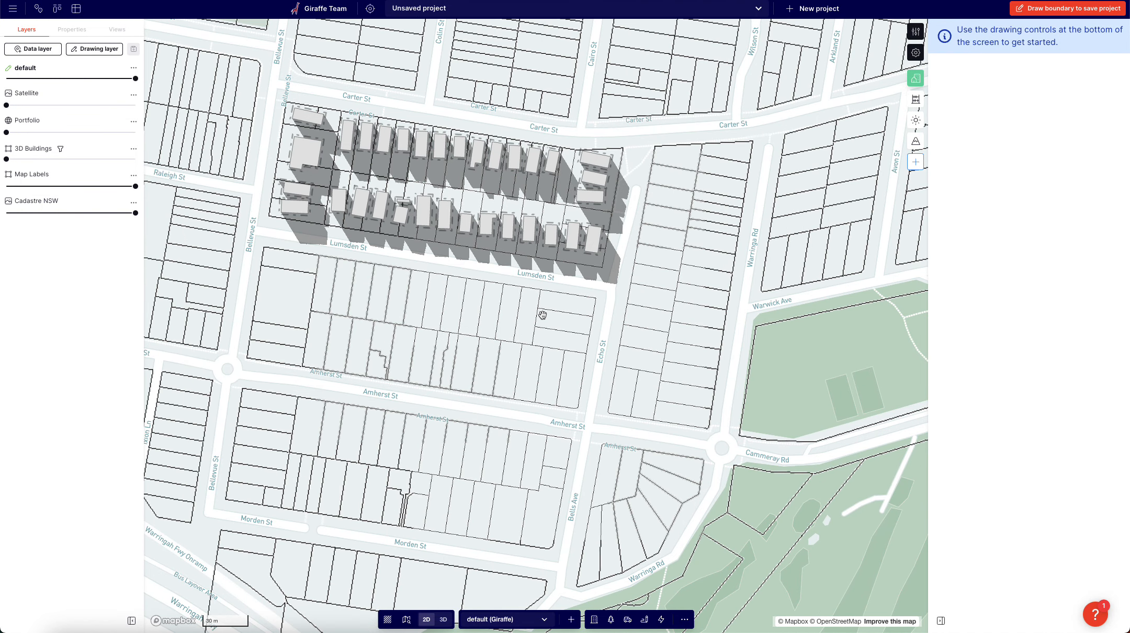
drag(692, 222, 628, 246)
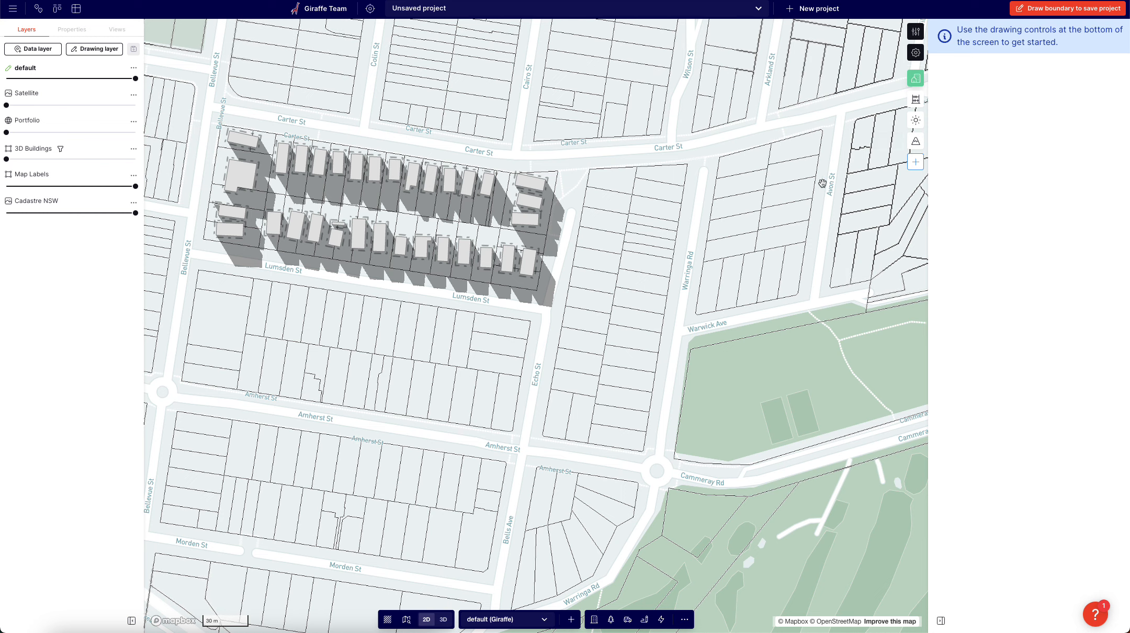
click(916, 162)
click(547, 76)
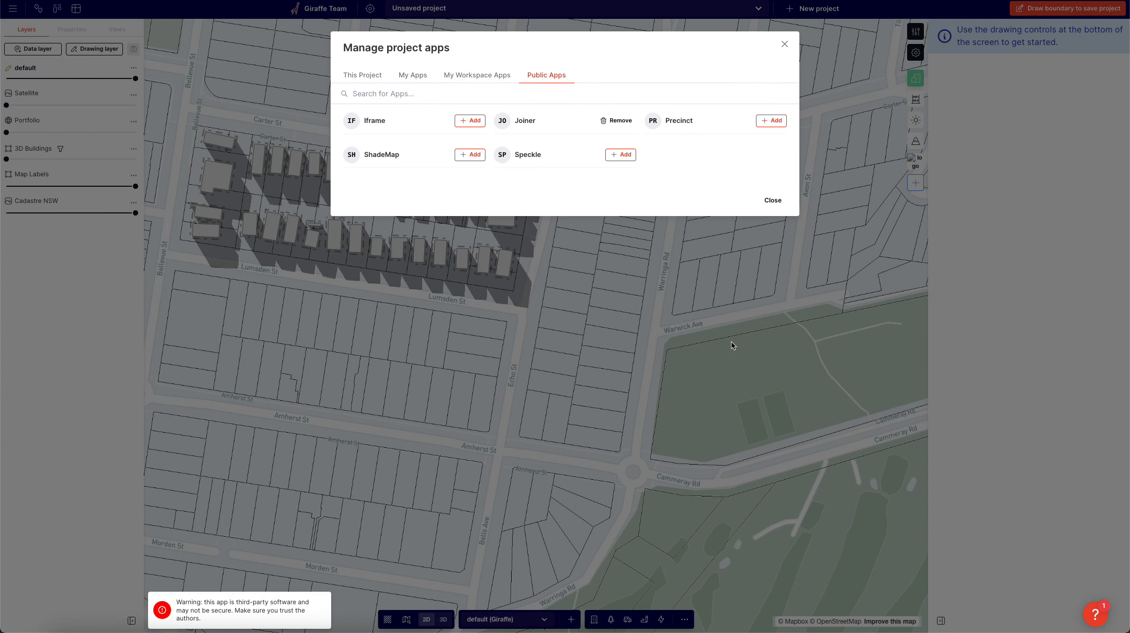
scroll(648, 322, up, 1)
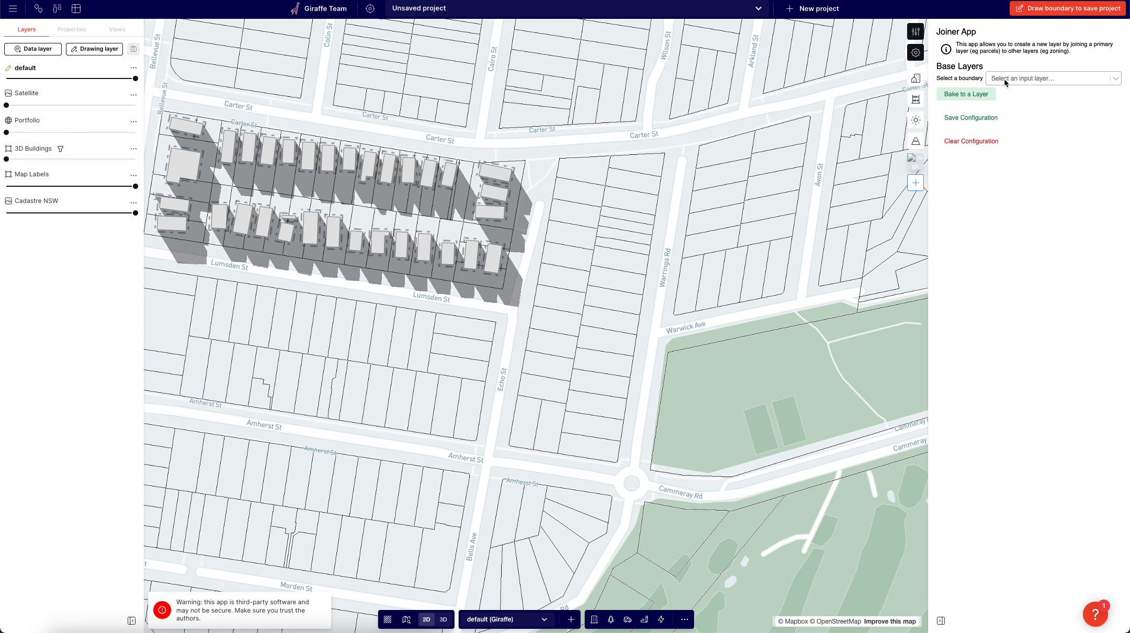
Step: Create a new drawing layer named "geoboundary"
click(40, 52)
key(Escape)
click(89, 49)
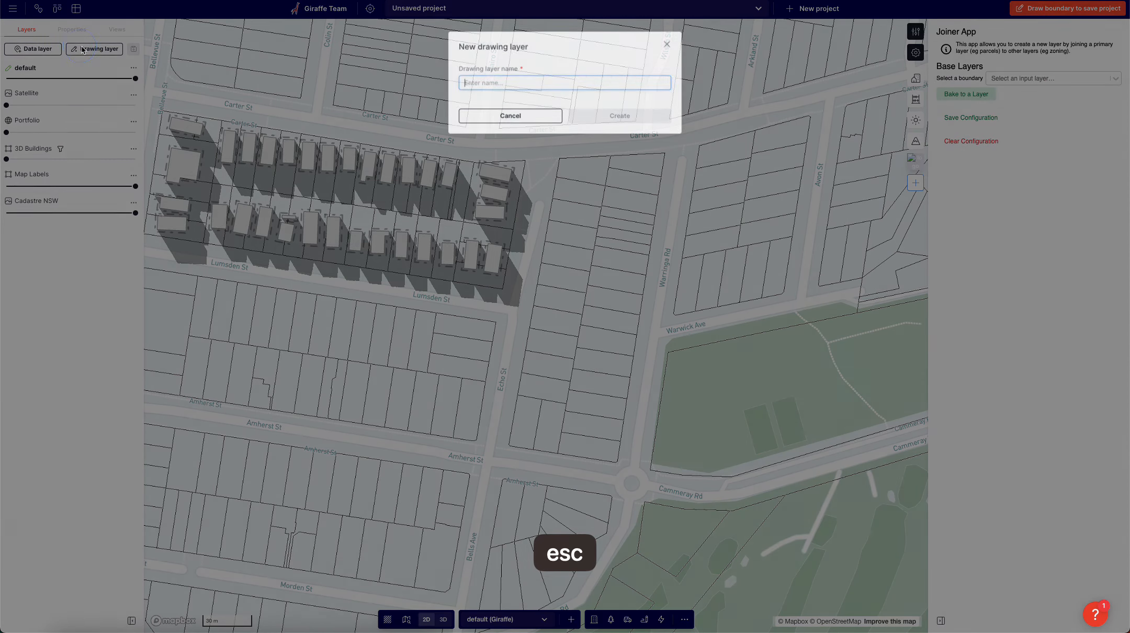
text(geo)
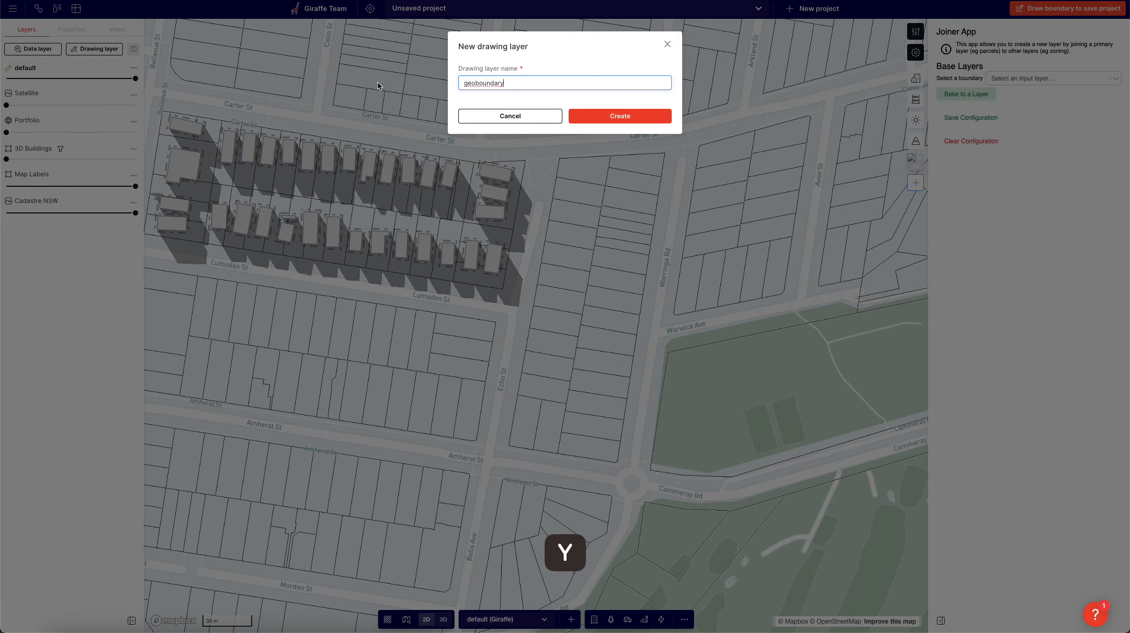
text(boundary)
click(649, 115)
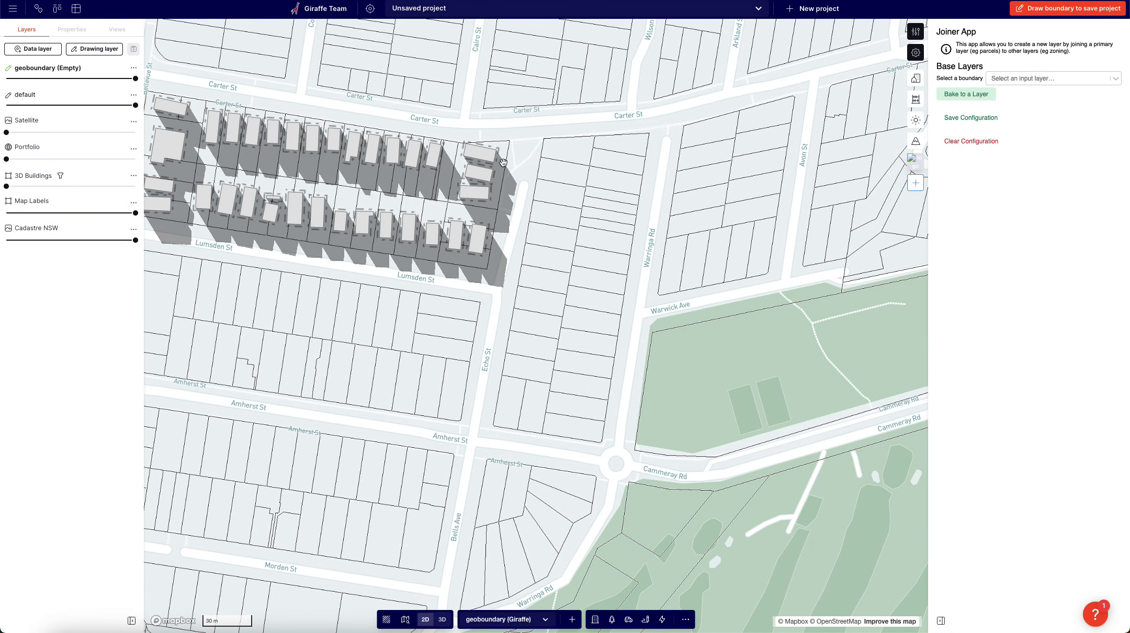
Step: Draw a rectangle about 189 m by 71 m around the parcels between Echo St and Warringa Rd, extending its corner at Carter St and Warringa Rd
key(r)
click(539, 127)
click(487, 435)
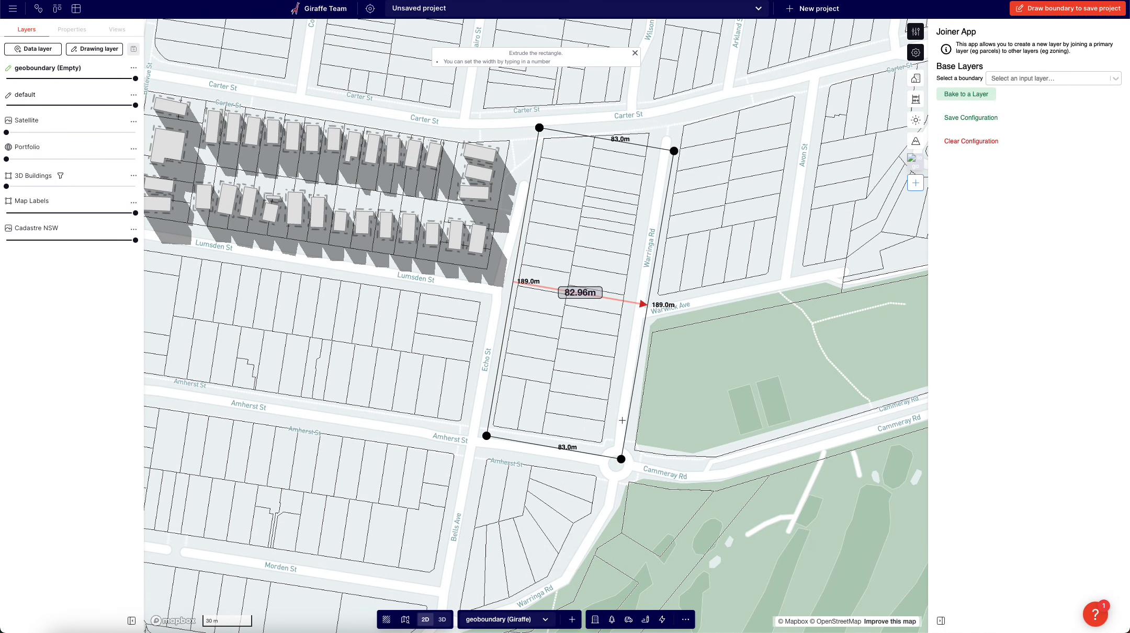
click(629, 301)
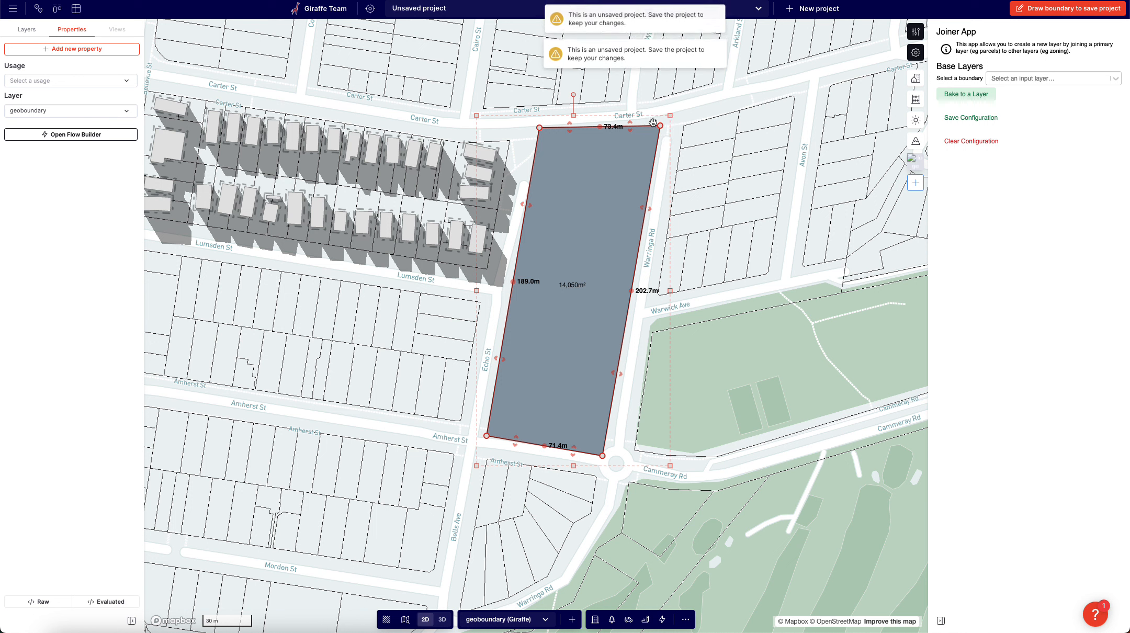
Step: Set the Joiner boundary to geoboundary and the prime layer to Cadastre NSW
click(1033, 78)
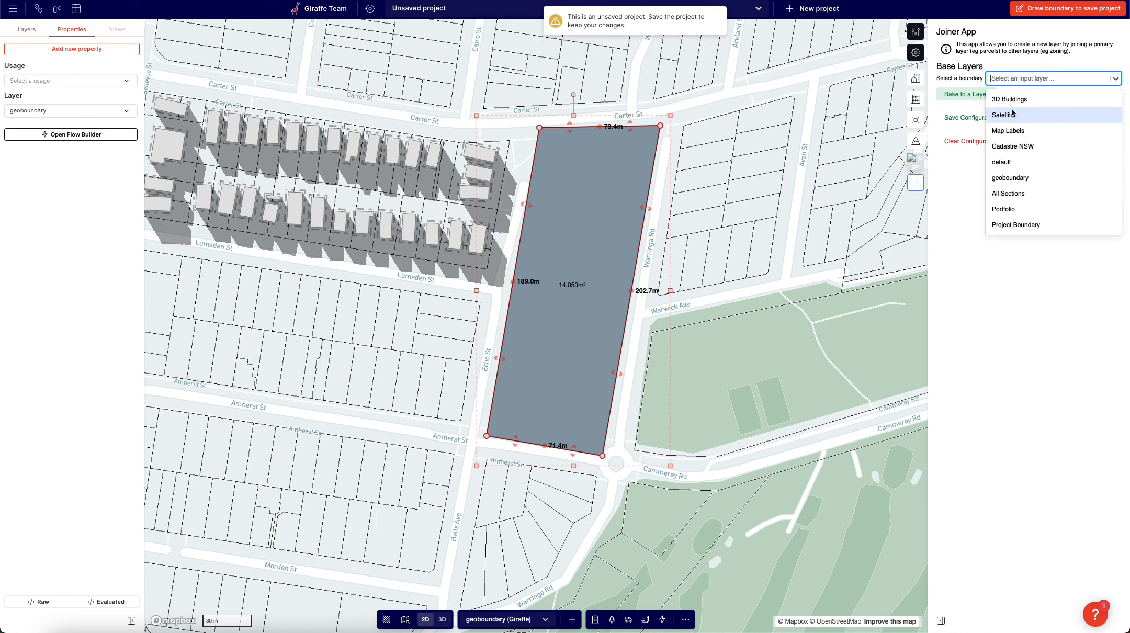
click(1017, 178)
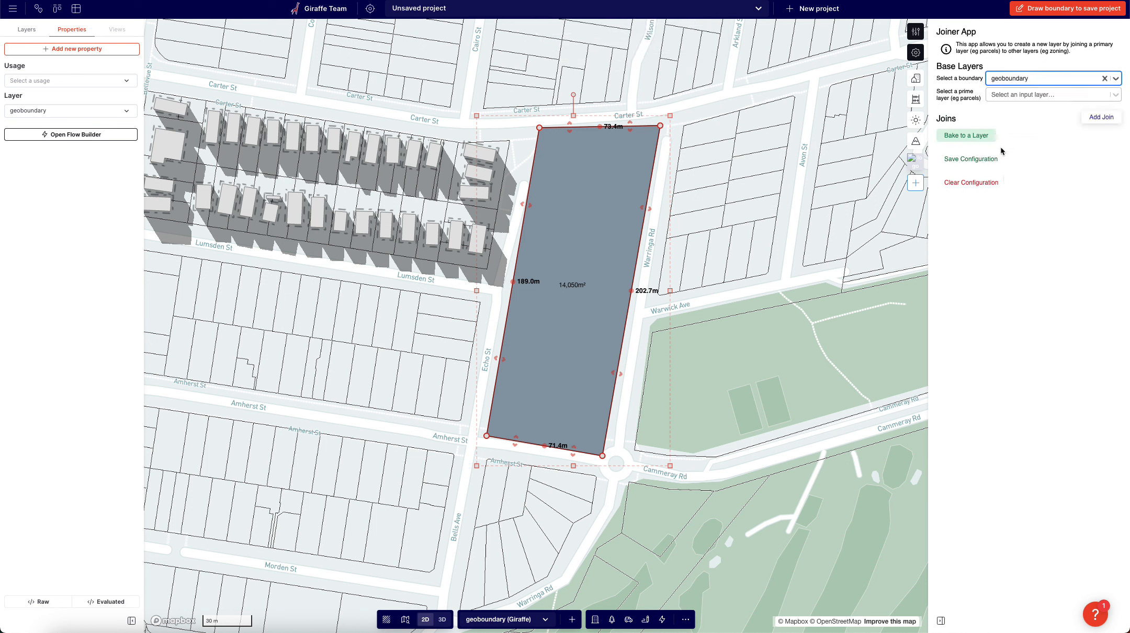
click(1011, 97)
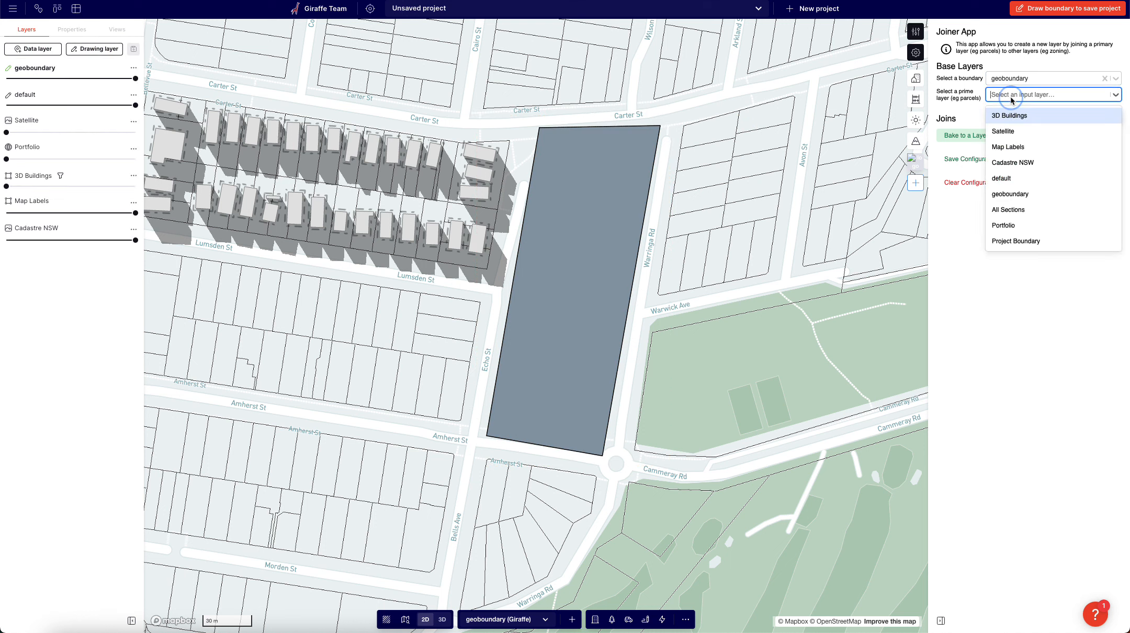
click(1013, 162)
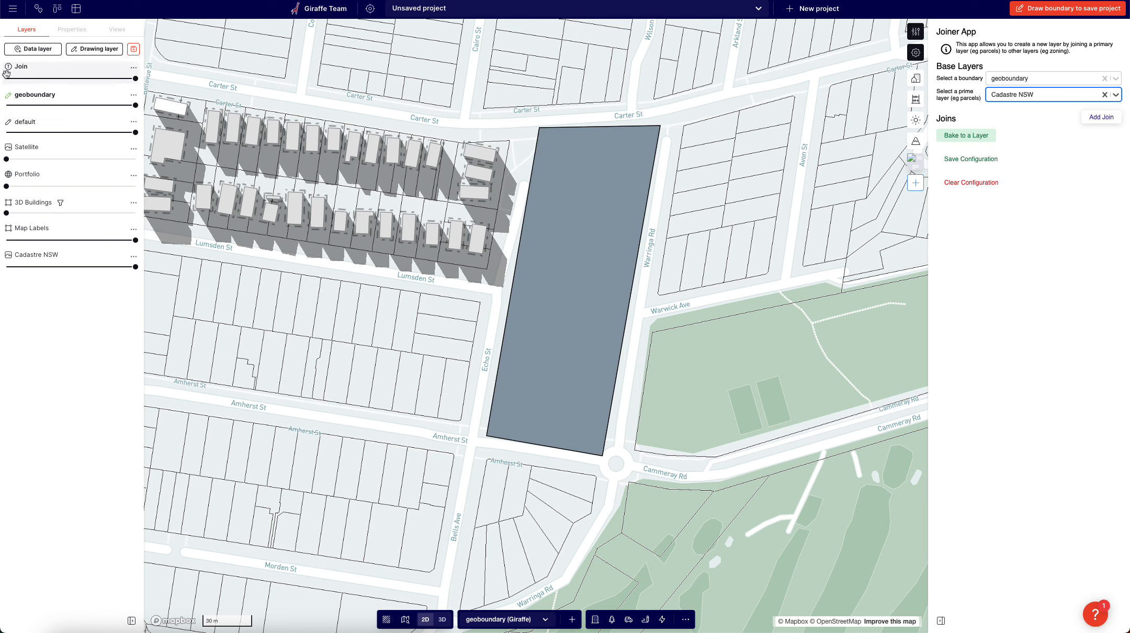
Step: Hide the Cadastre NSW, Map Labels, geoboundary and default layers, keeping the Join layer at 100% opacity
drag(30, 267, 7, 240)
drag(17, 105, 7, 132)
drag(32, 77, 151, 83)
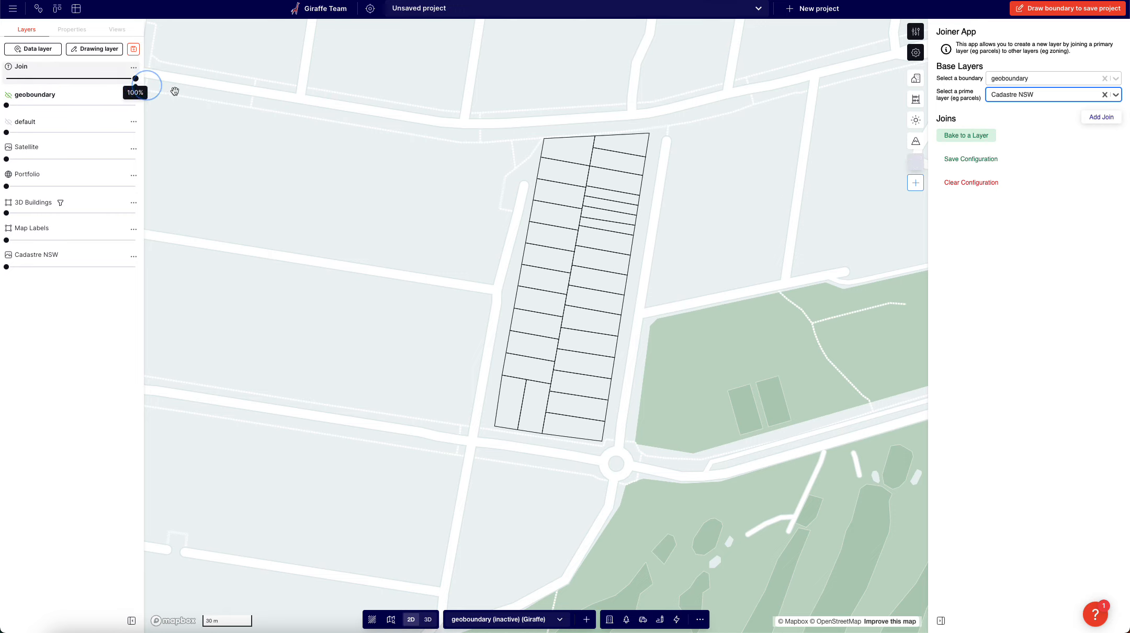
Step: Add a geometry filter to the Join layer's lens and set it to include
scroll(338, 273, down, 2)
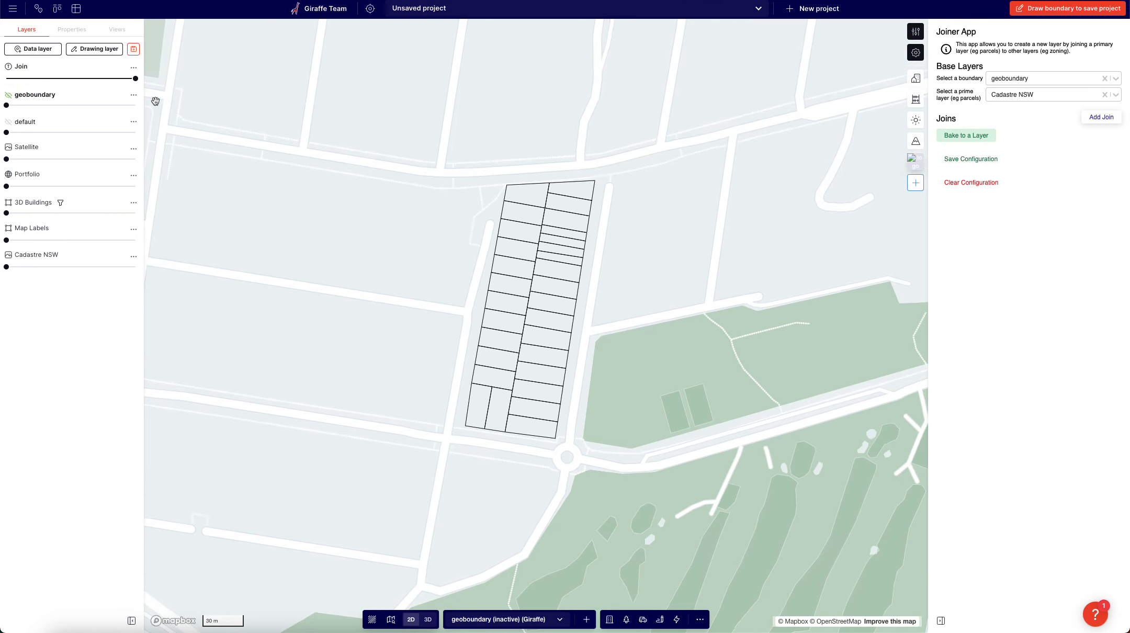
click(133, 67)
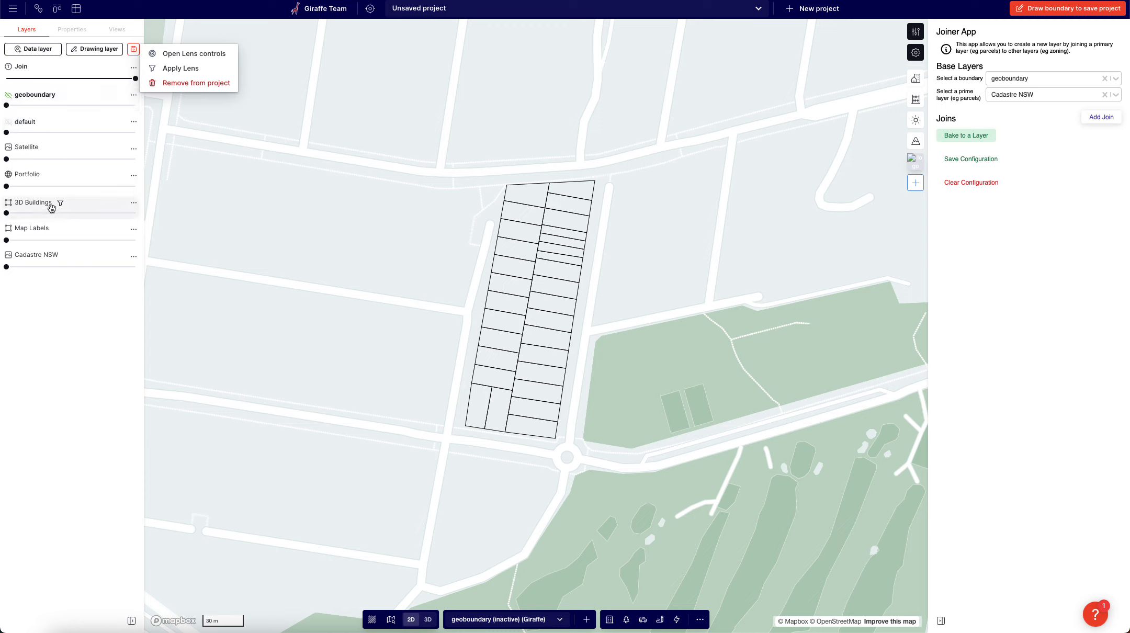
click(178, 53)
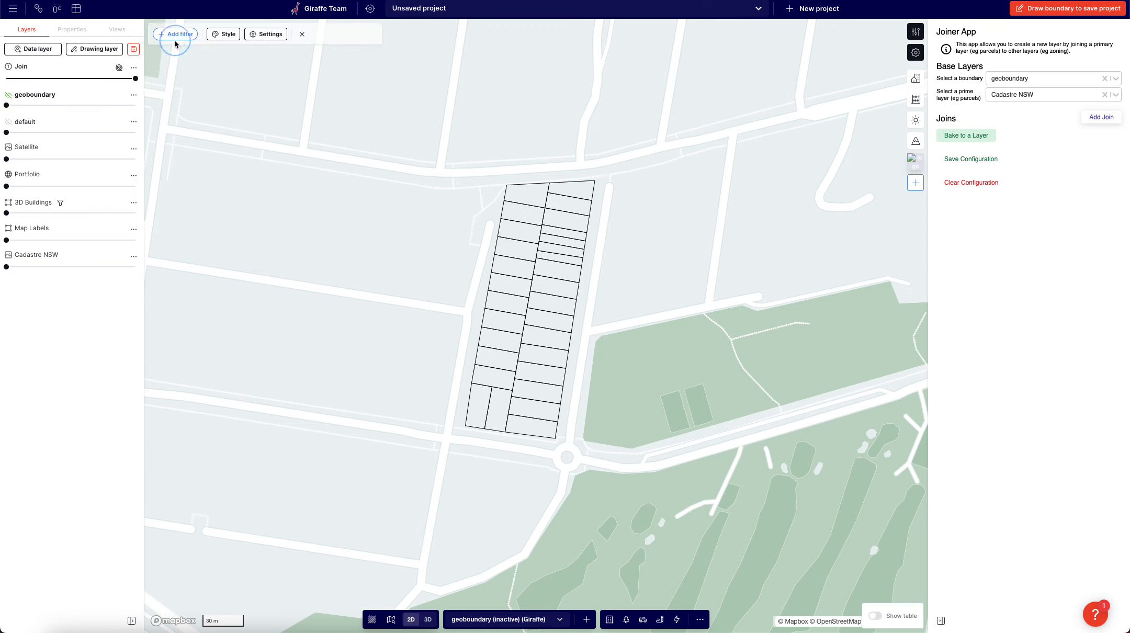
click(178, 36)
click(172, 80)
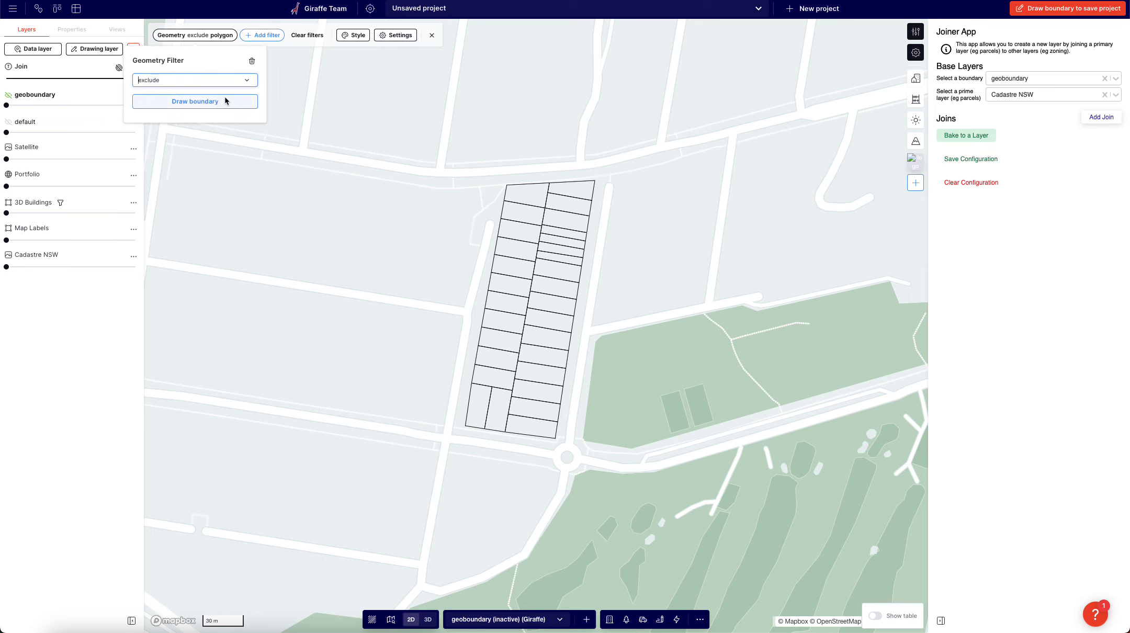
click(211, 79)
Step: Draw a four-point filter boundary enclosing all the joined parcels, with sides of about 160, 261, 218 and 281 m
click(193, 101)
click(207, 101)
click(494, 144)
click(406, 494)
click(705, 510)
click(713, 122)
click(494, 144)
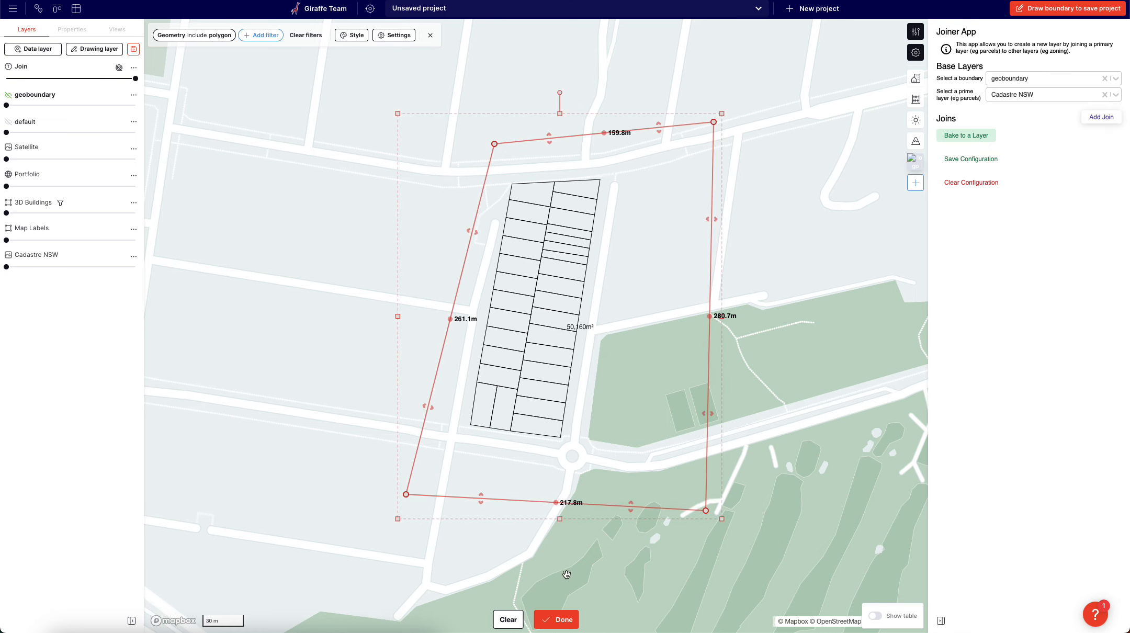
click(564, 618)
Step: Import the filtered Join parcels into the project and make the default and geoboundary layers visible
click(398, 38)
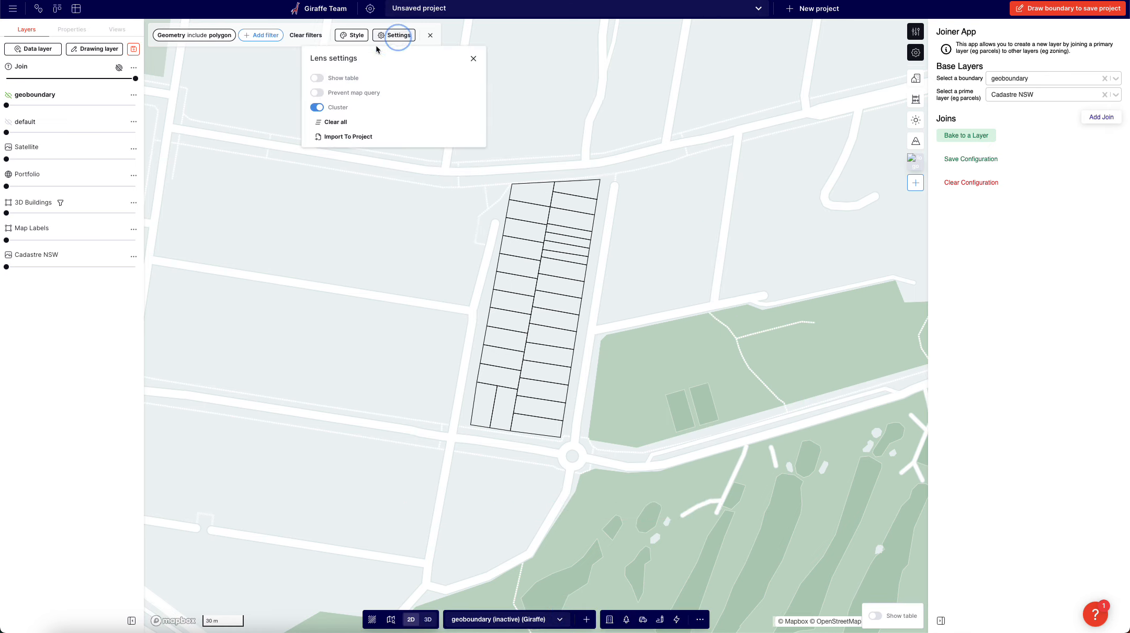
click(324, 139)
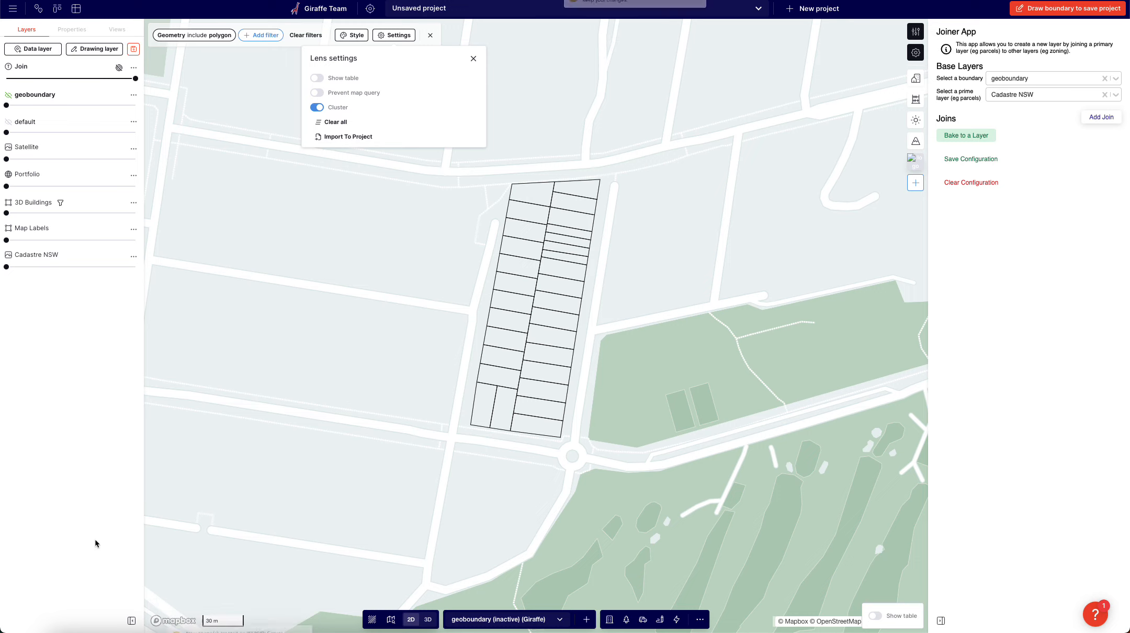
drag(104, 133, 114, 133)
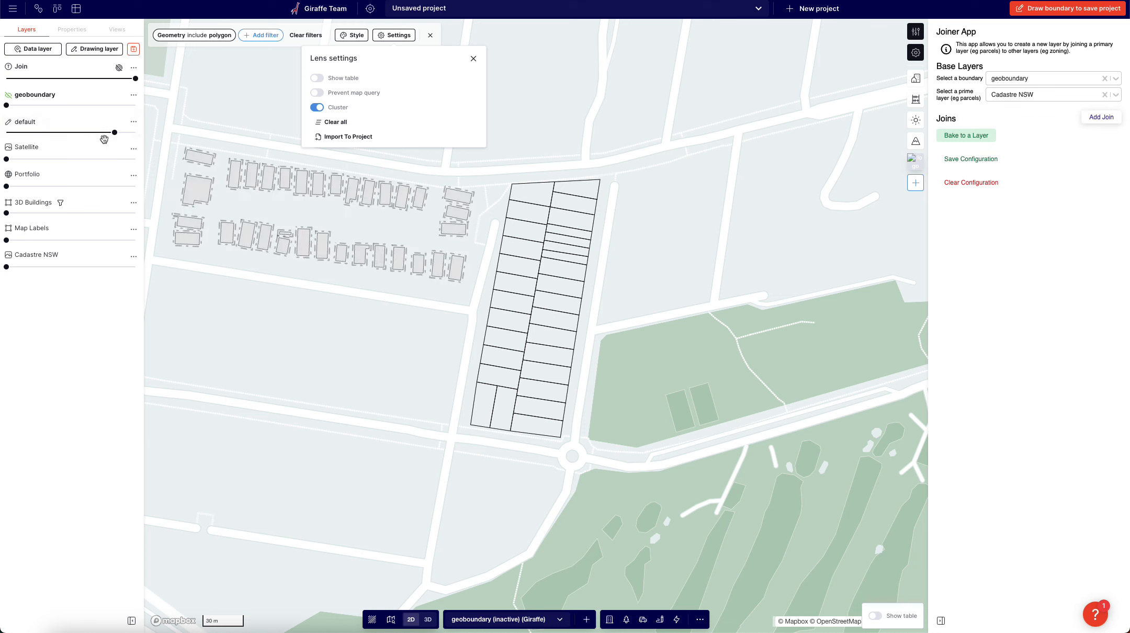
shift+click(518, 314)
drag(7, 106, 101, 106)
Step: Delete the original boundary polygon around the parcels from the geoboundary layer
click(545, 446)
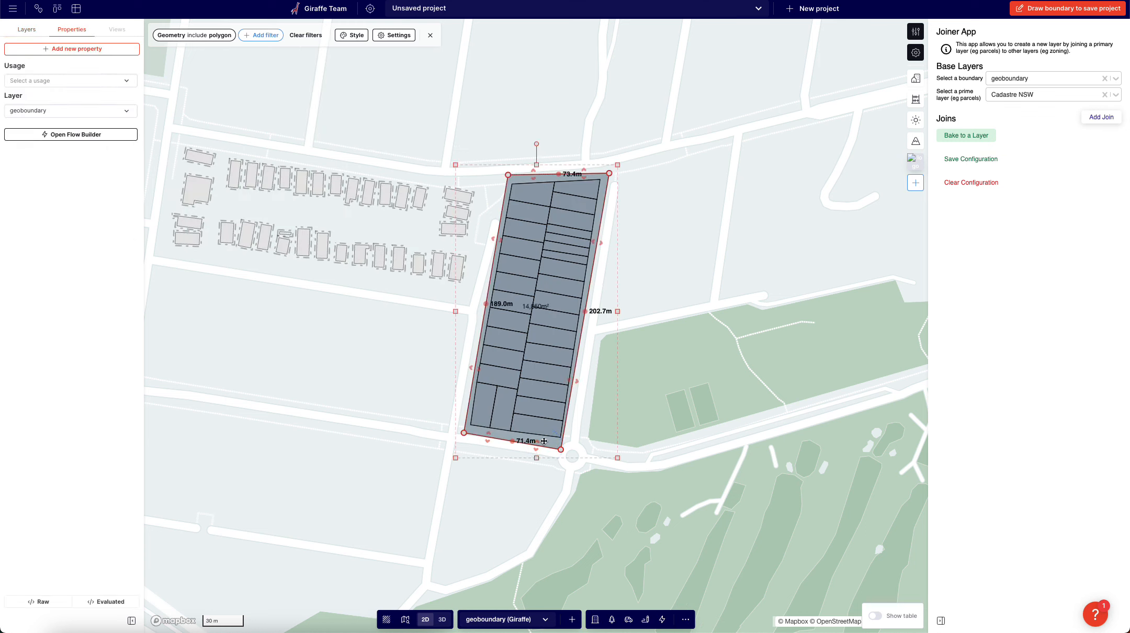
click(915, 78)
drag(556, 282, 758, 266)
key(BackSpace)
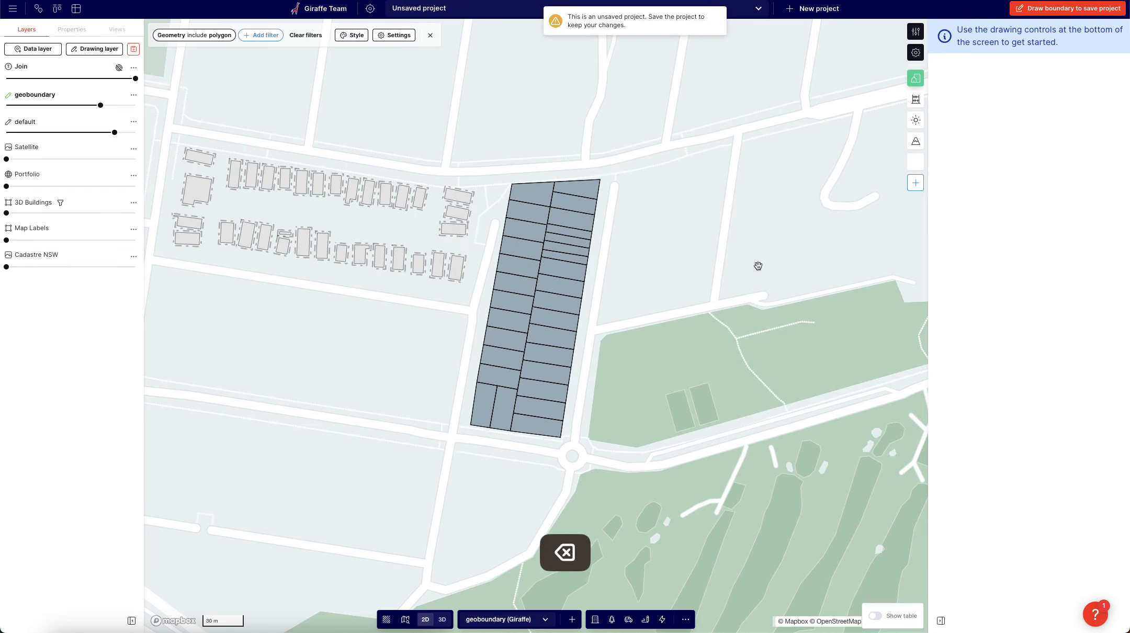
Step: Switch the map to 3D view and show the Cadastre NSW layer at 65% opacity
key(t)
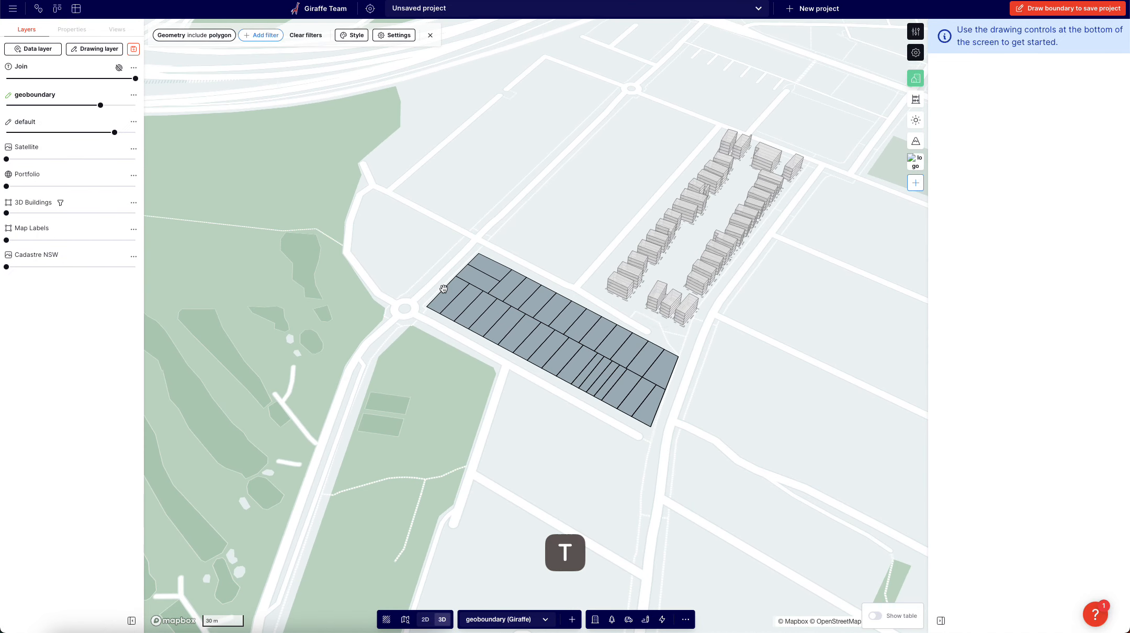
click(91, 267)
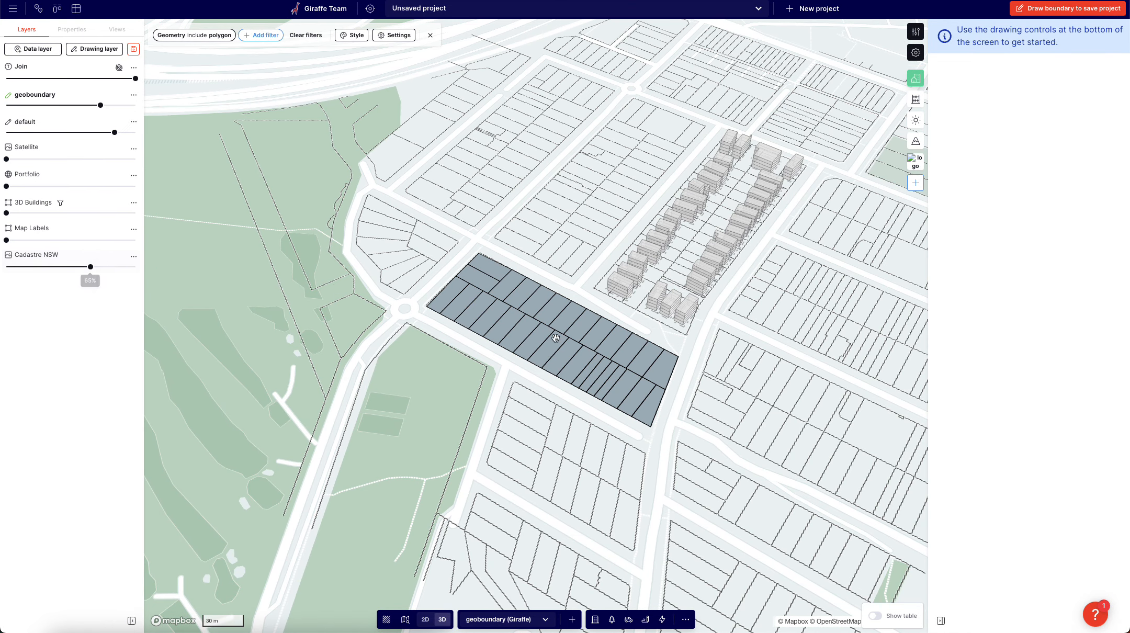
Step: Inspect the properties of imported parcels near the roundabout and compare them with the attributes of a neighbouring Cadastre NSW lot
click(456, 311)
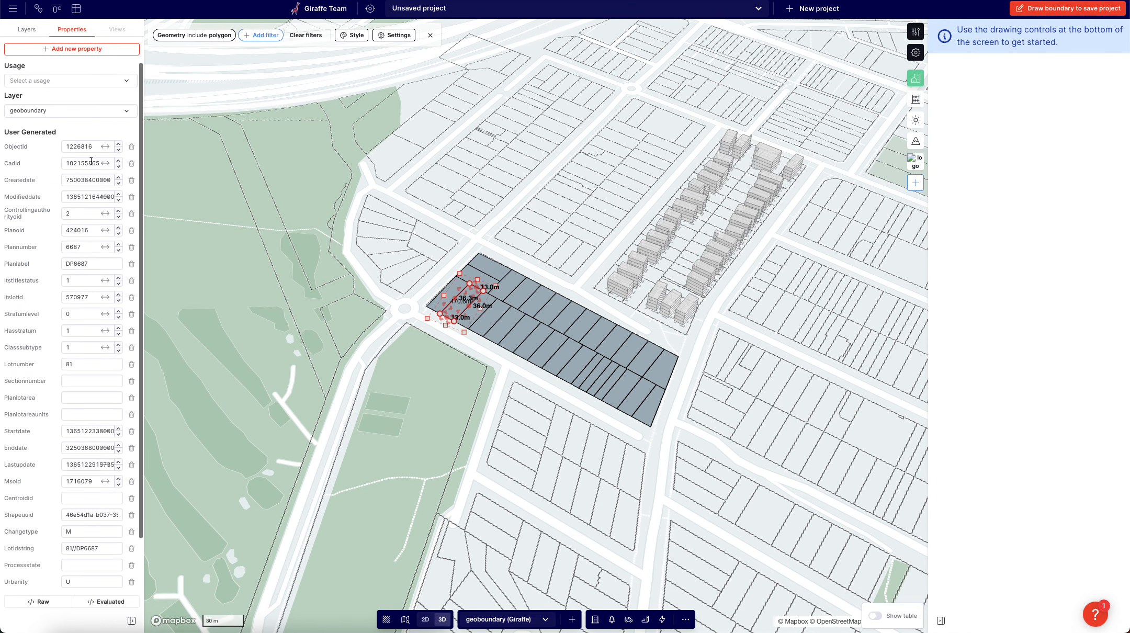
drag(24, 169, 49, 253)
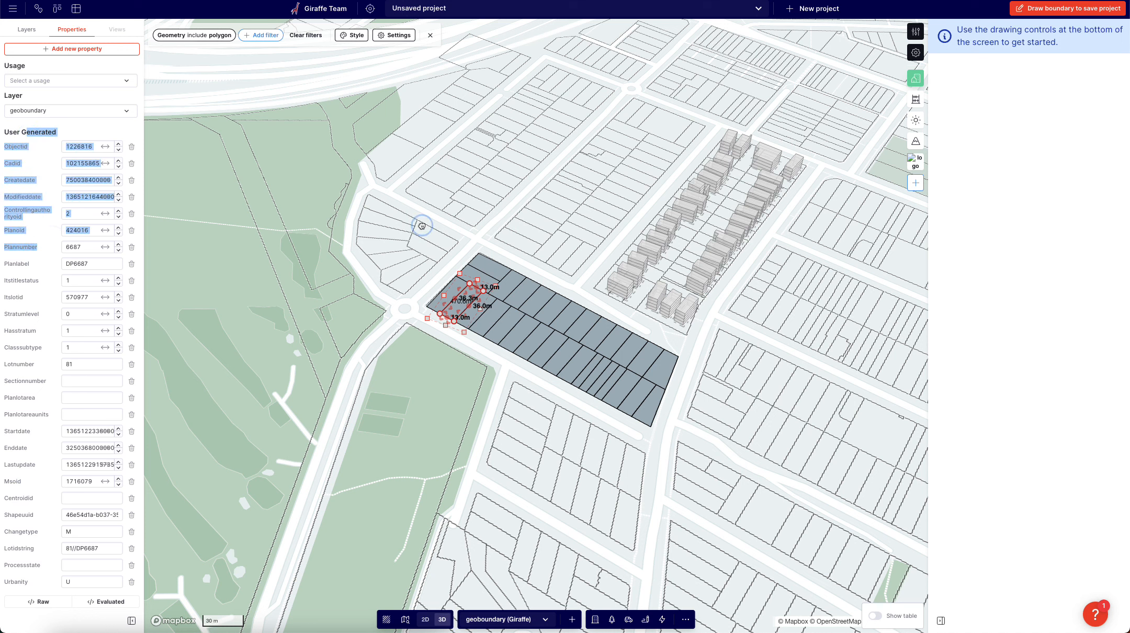
click(422, 226)
click(379, 208)
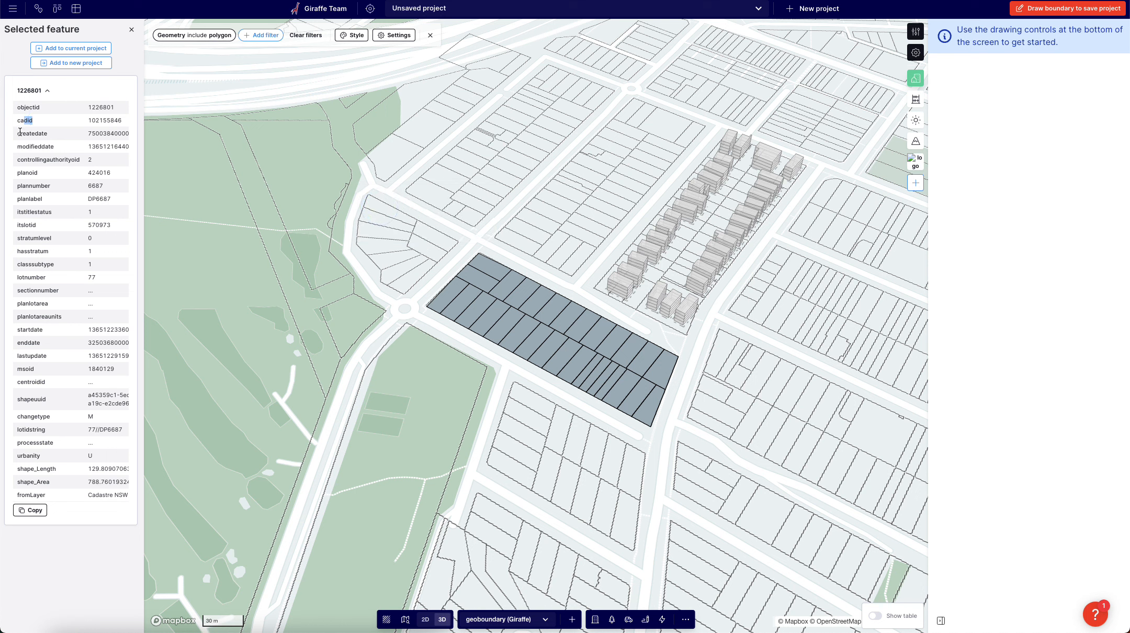
click(300, 204)
click(436, 303)
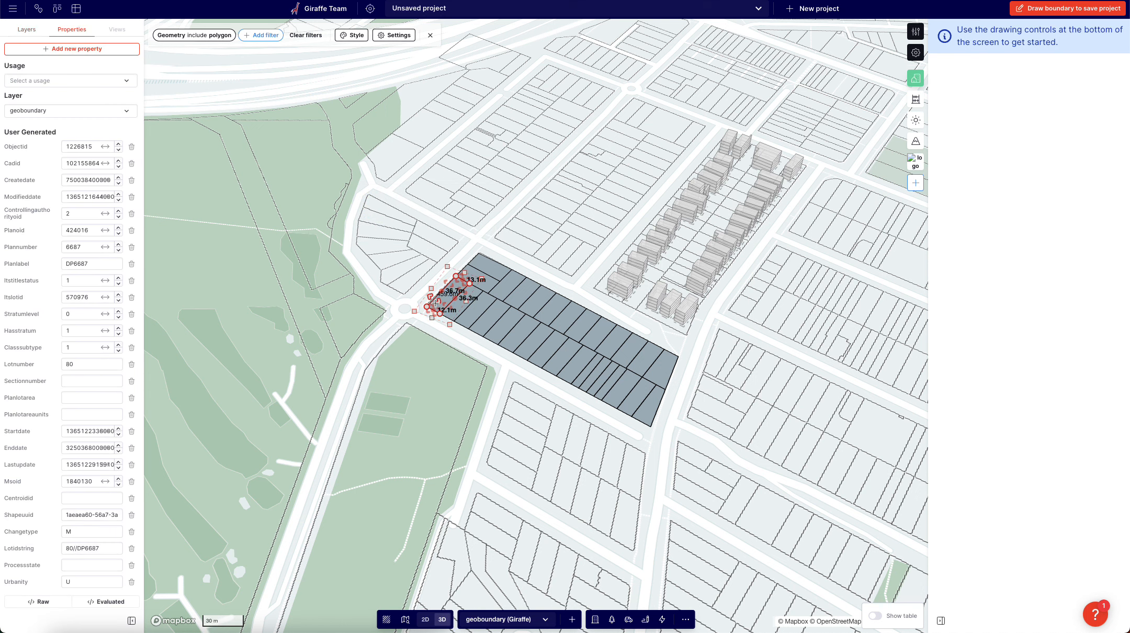
click(16, 163)
click(358, 230)
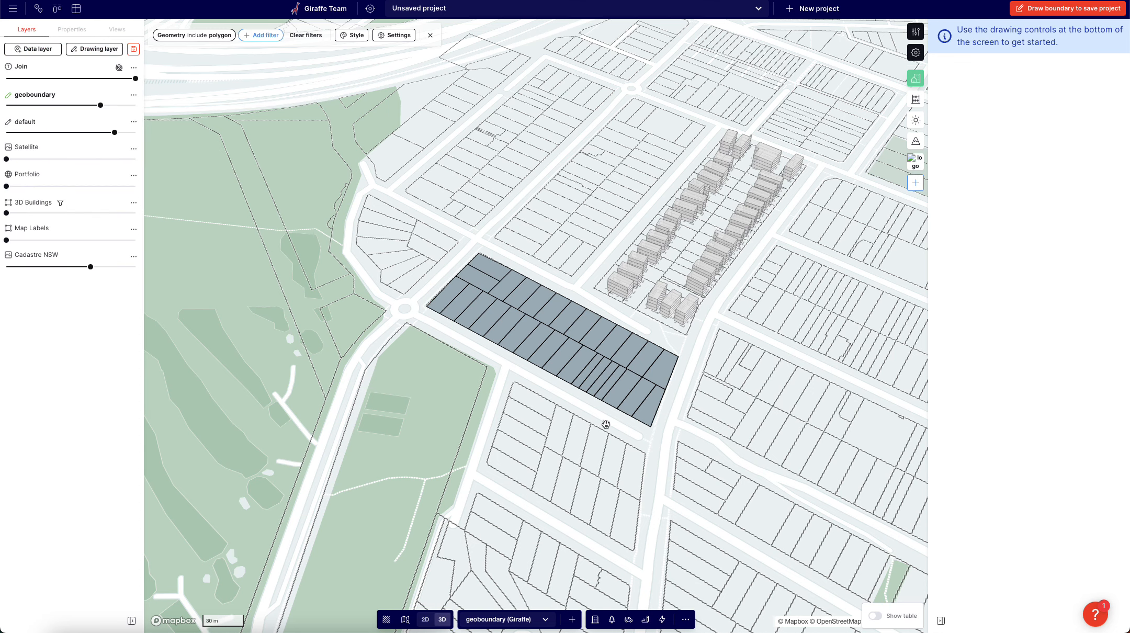
Step: Select all the imported parcels and add a Height property of 10 m to them in 3D view
key(t)
drag(503, 154, 503, 155)
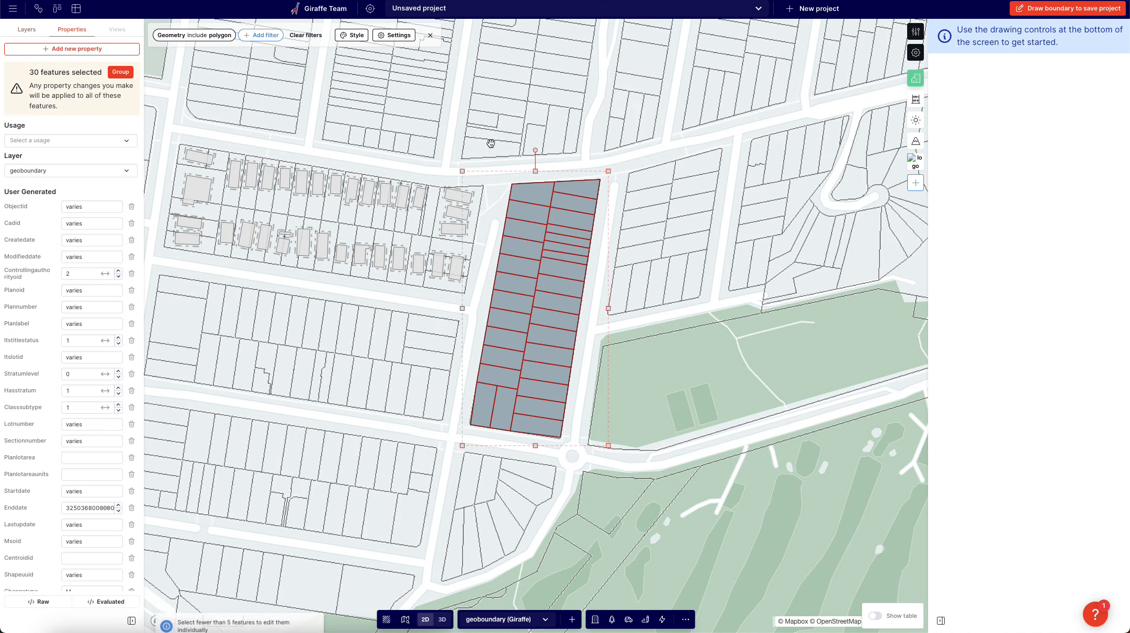
key(t)
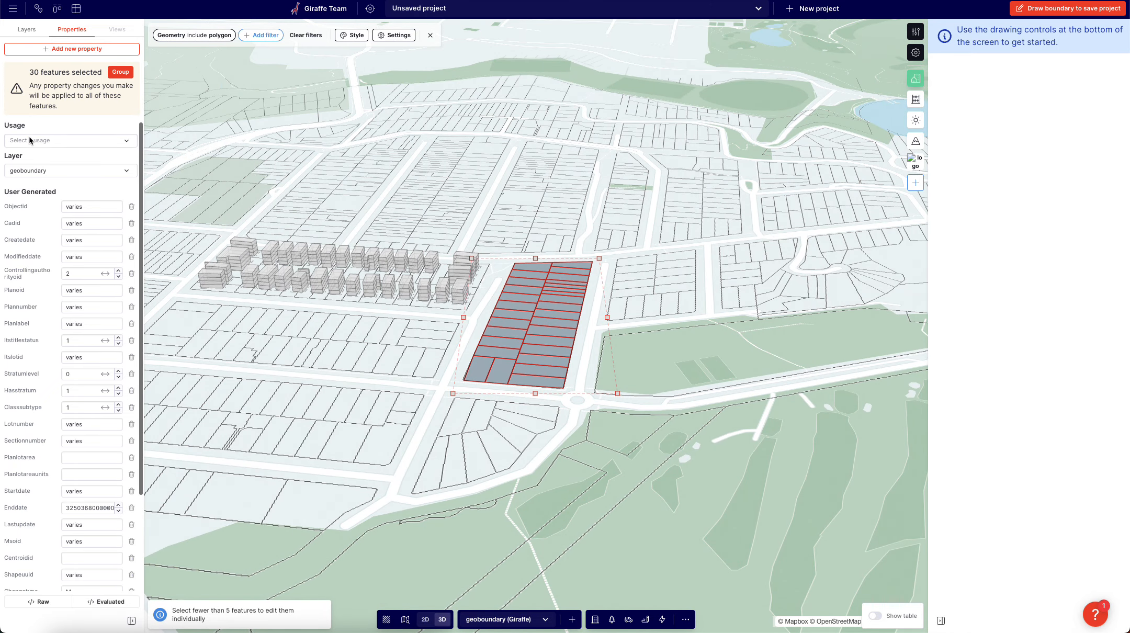
click(78, 140)
scroll(70, 295, down, 15)
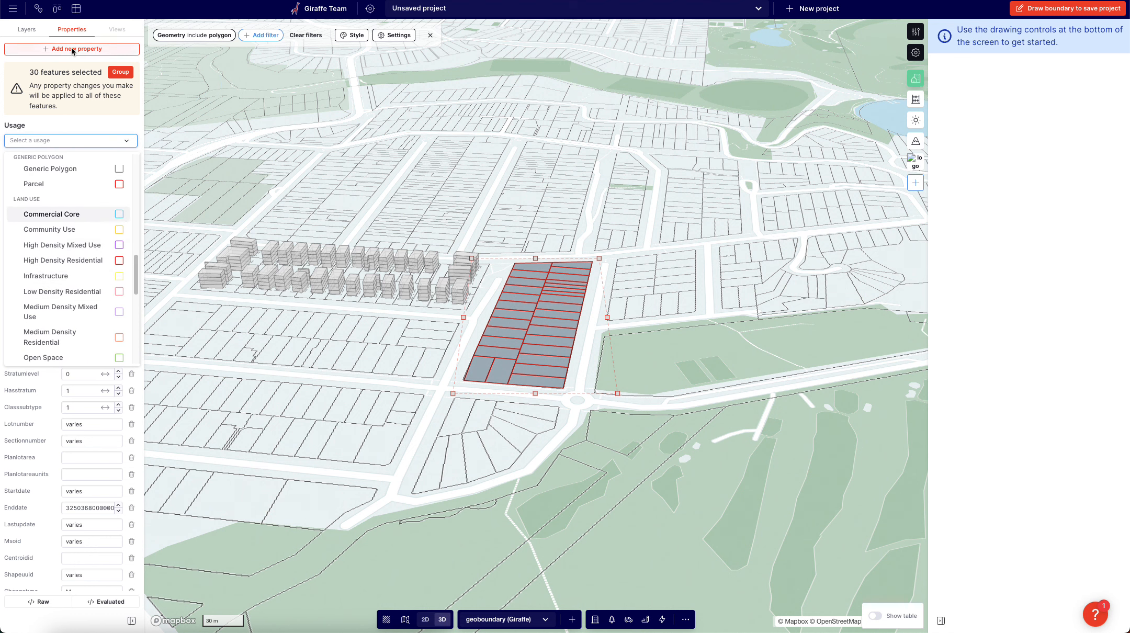
click(119, 49)
text(he)
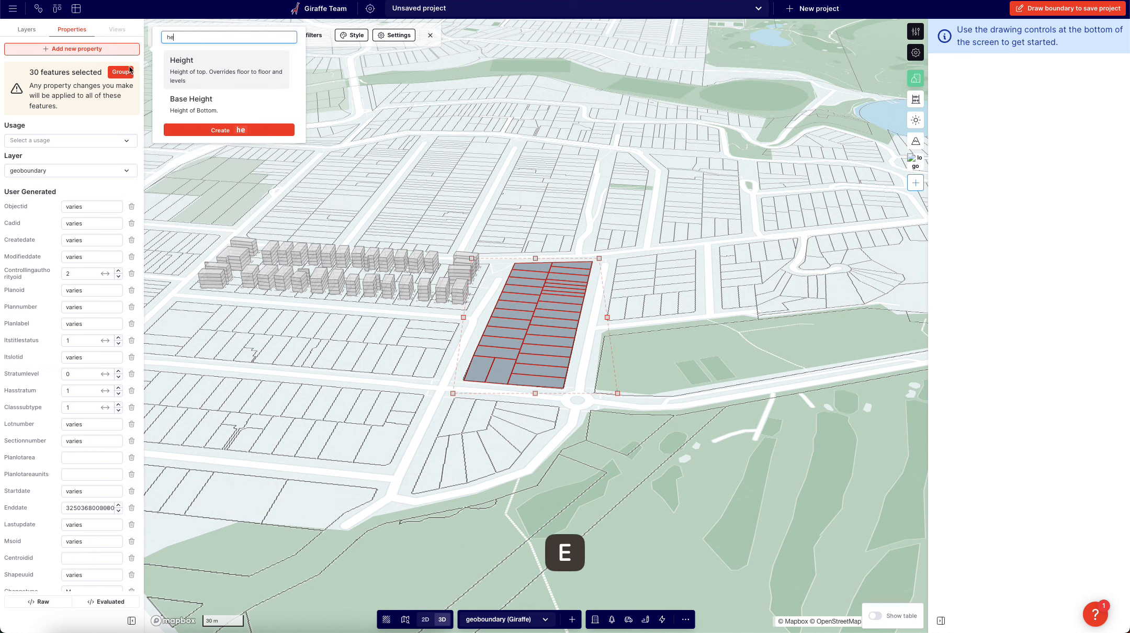
click(210, 70)
Step: Add an Offset property to the selected parcels and set it to -2.1 m
text(off)
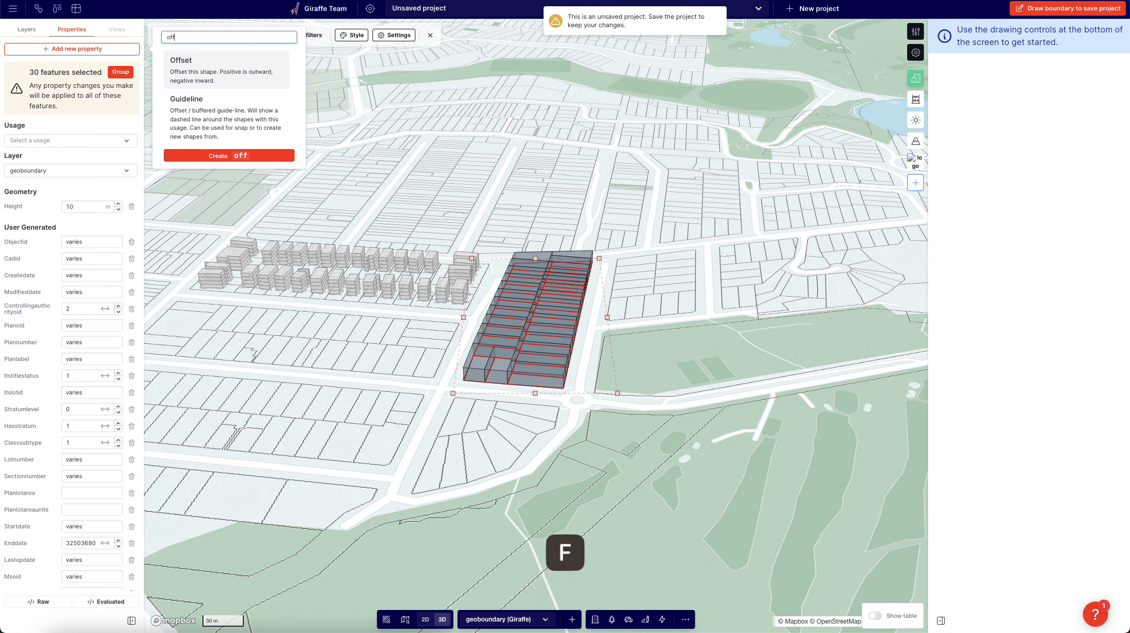
click(225, 72)
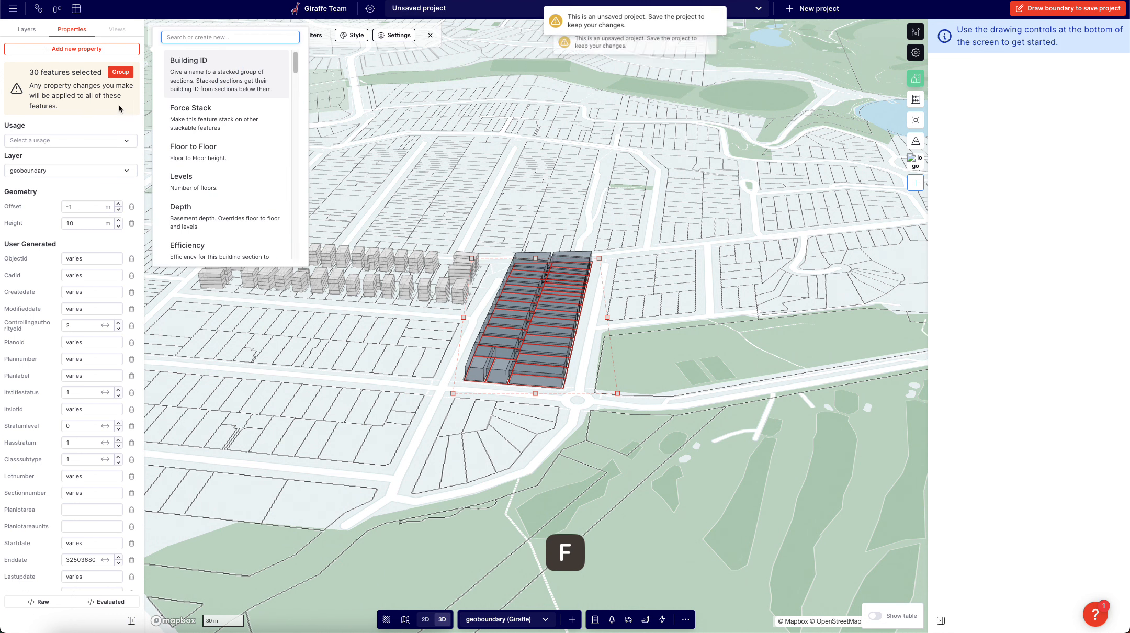
click(119, 211)
click(118, 209)
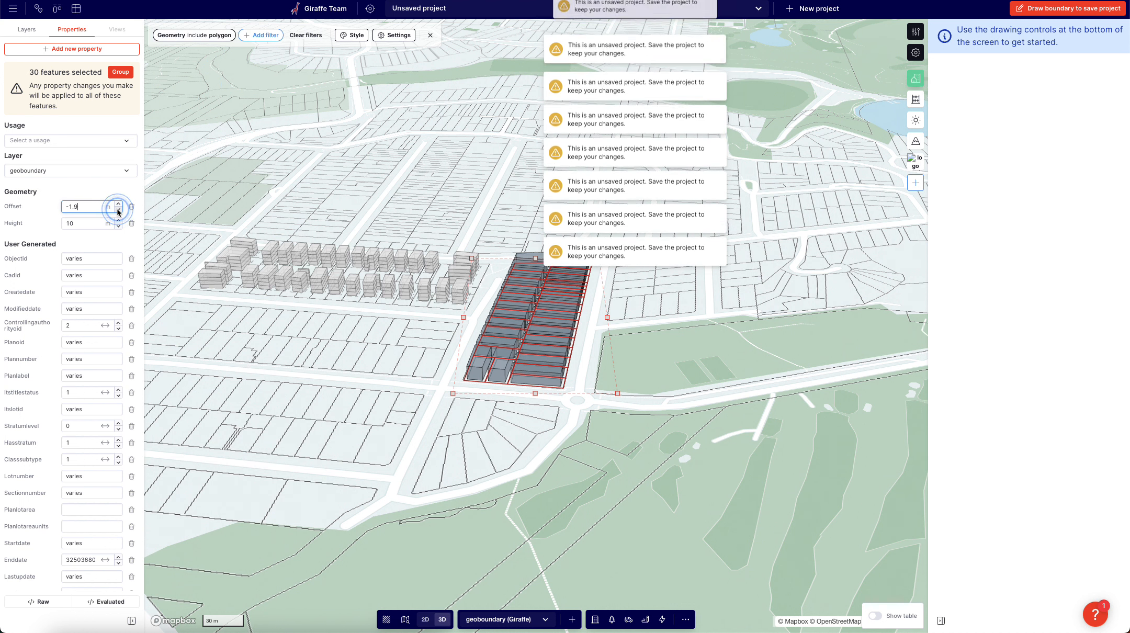
Step: Add a Color property to the selected parcels, set it to red, and clear the selection
click(63, 48)
text(colo)
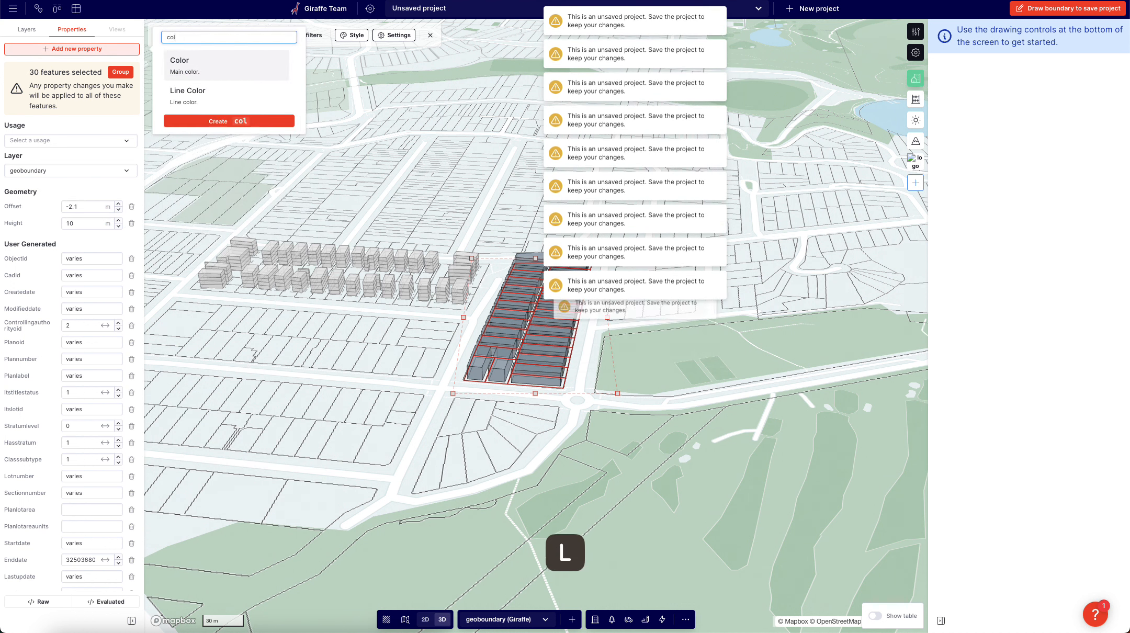
click(177, 58)
click(66, 257)
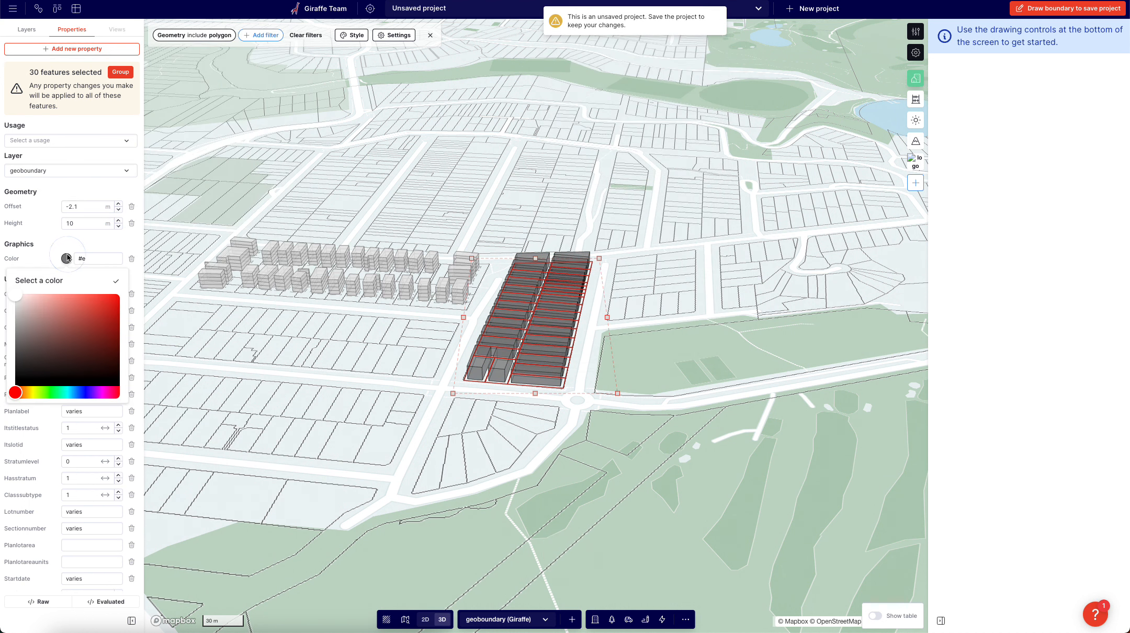
click(86, 293)
click(50, 238)
right_drag(315, 379, 350, 381)
click(695, 392)
Step: Examine the red parcel massing and the adjacent grey building massing in 3D from several angles
right_drag(641, 395, 649, 397)
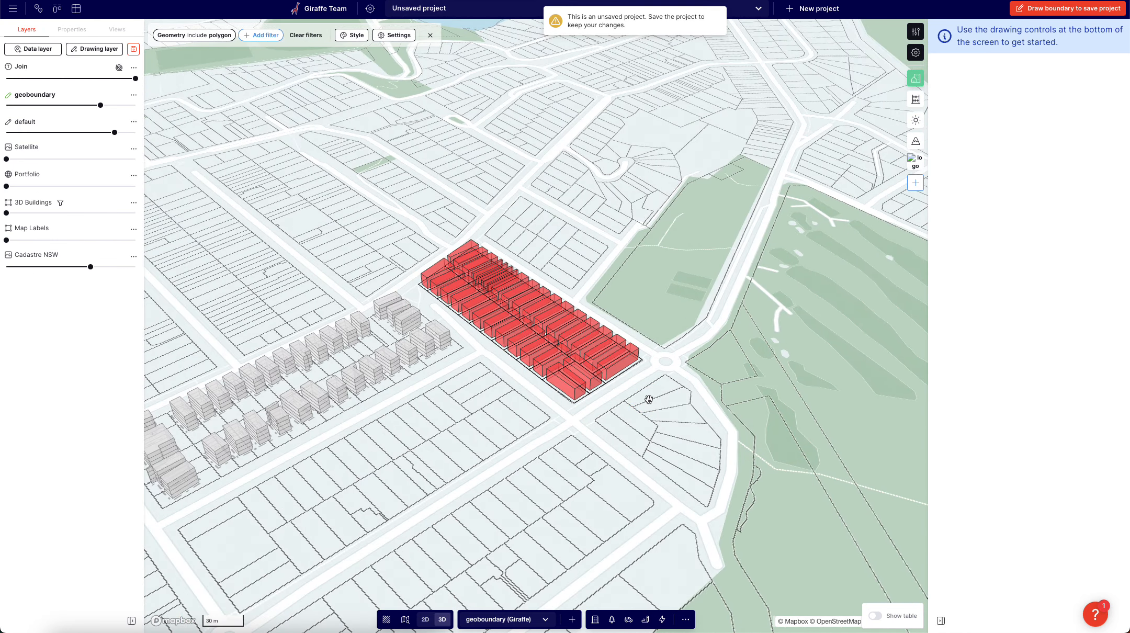
right_drag(569, 396, 374, 314)
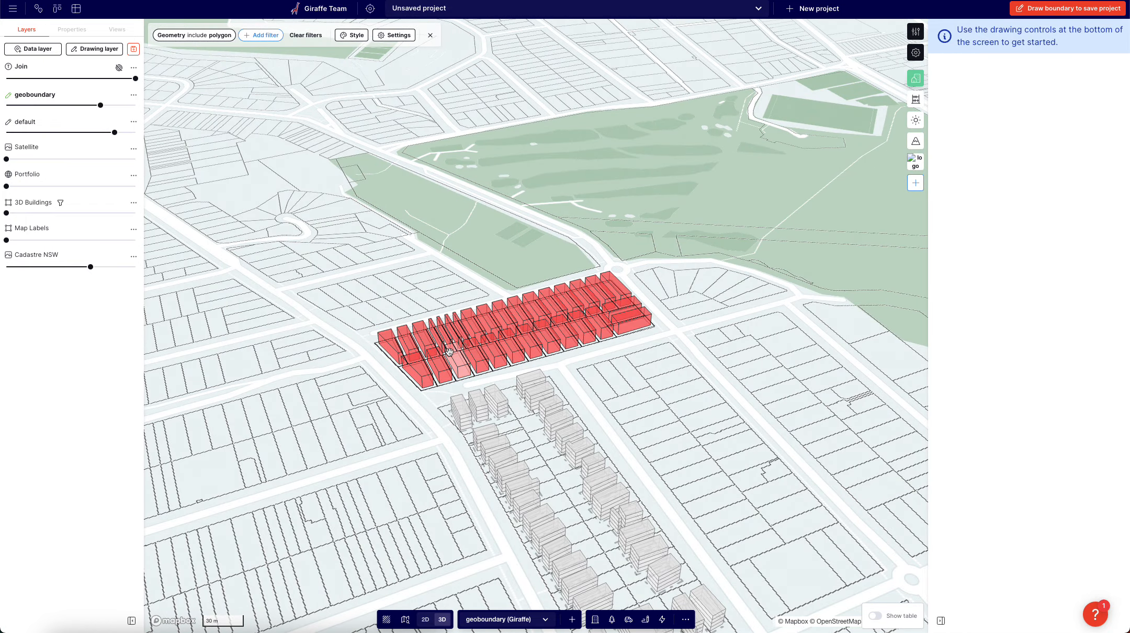
drag(573, 380, 519, 320)
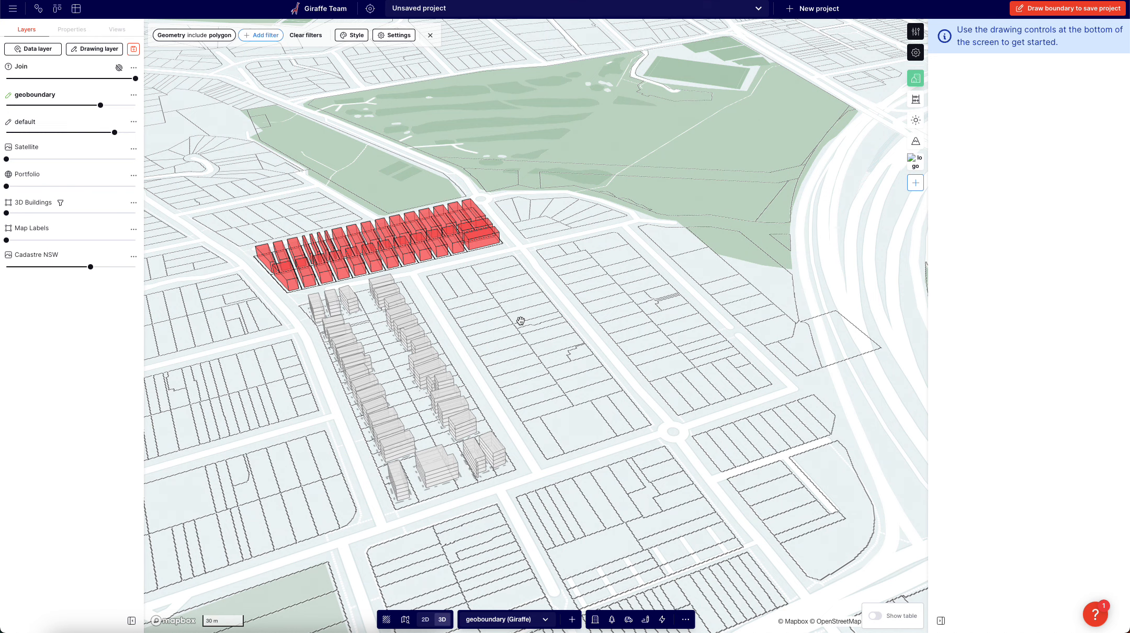
drag(452, 290, 434, 346)
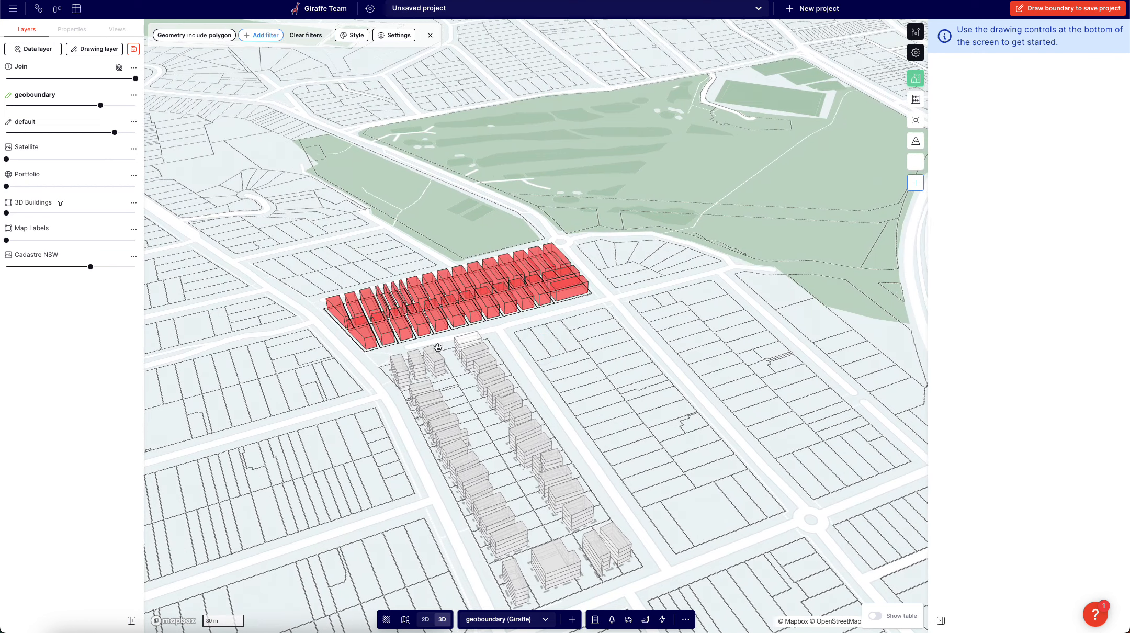
right_drag(335, 350, 355, 343)
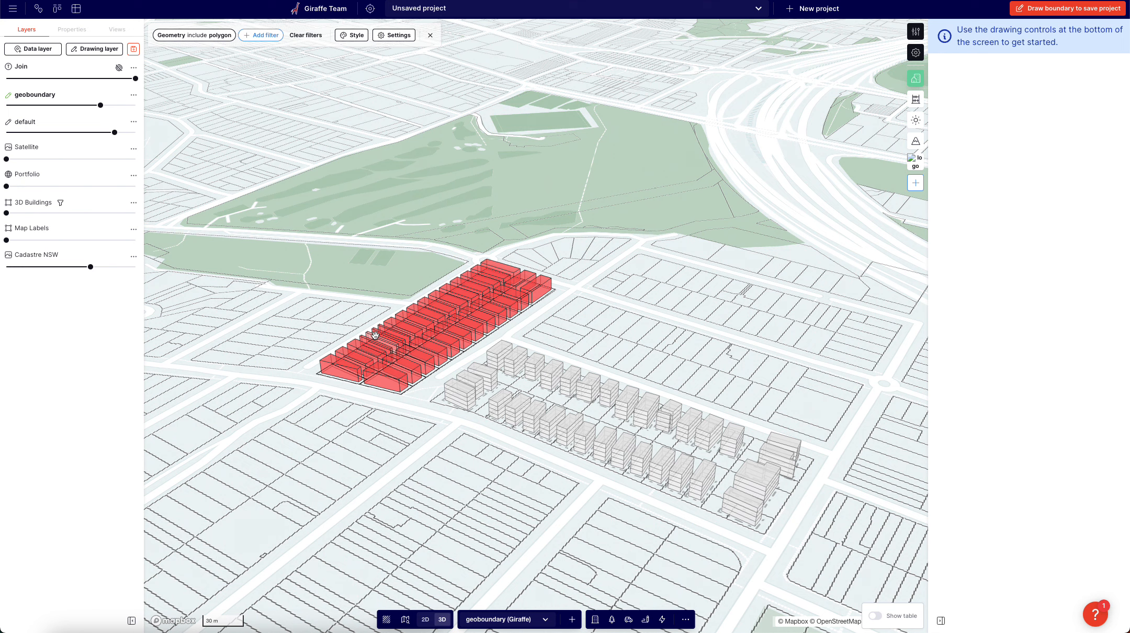
drag(620, 352, 569, 354)
scroll(403, 436, down, 3)
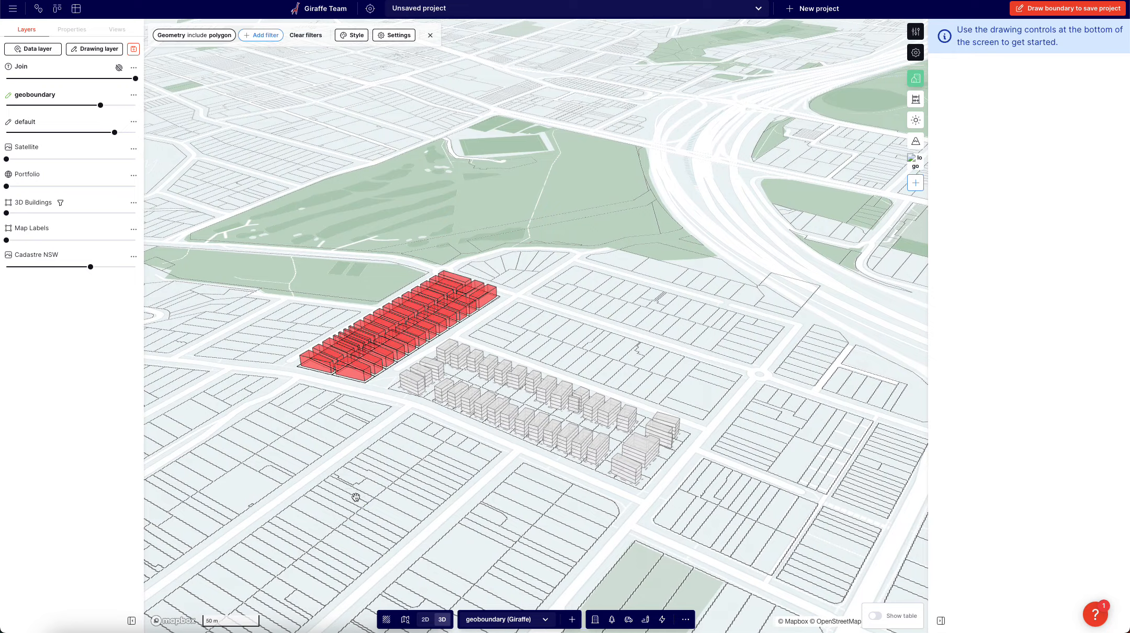
Step: In 2D view, create a feature from the small Cadastre NSW parcel beside the cul-de-sac and try to merge an adjoining parcel into it
key(t)
scroll(551, 405, down, 3)
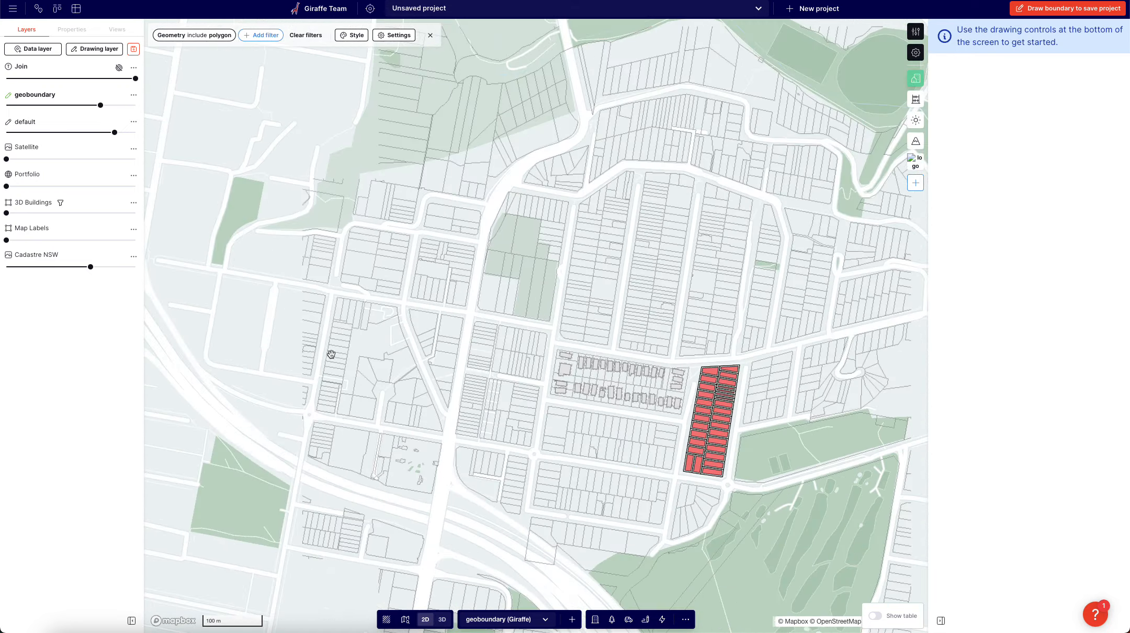
scroll(371, 342, up, 8)
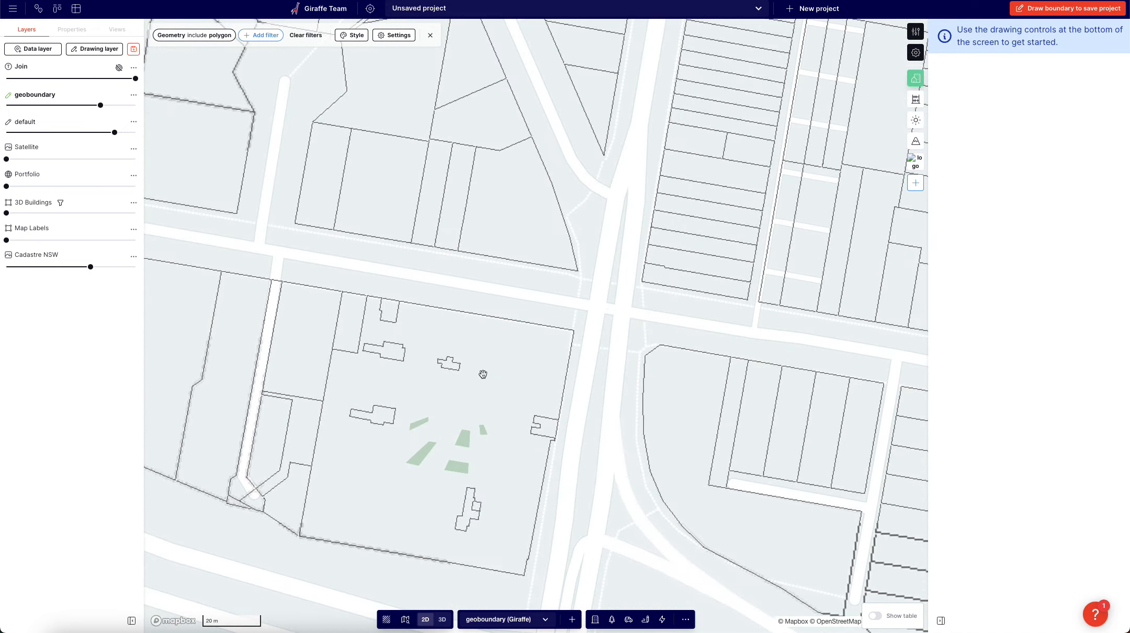
drag(315, 408, 406, 413)
click(385, 438)
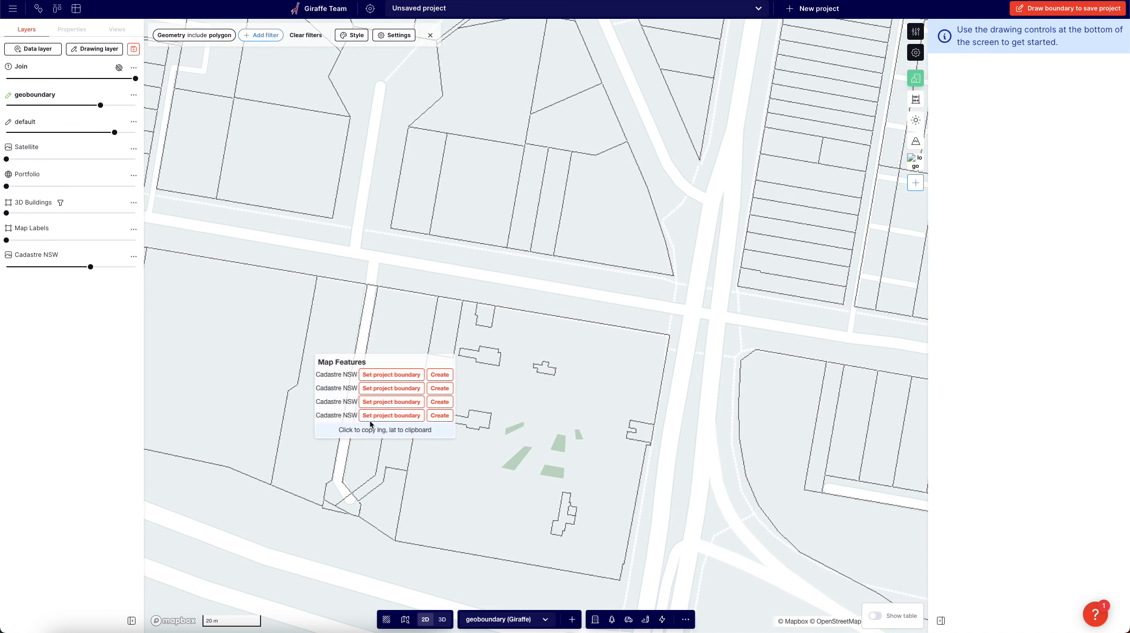
click(434, 376)
click(403, 427)
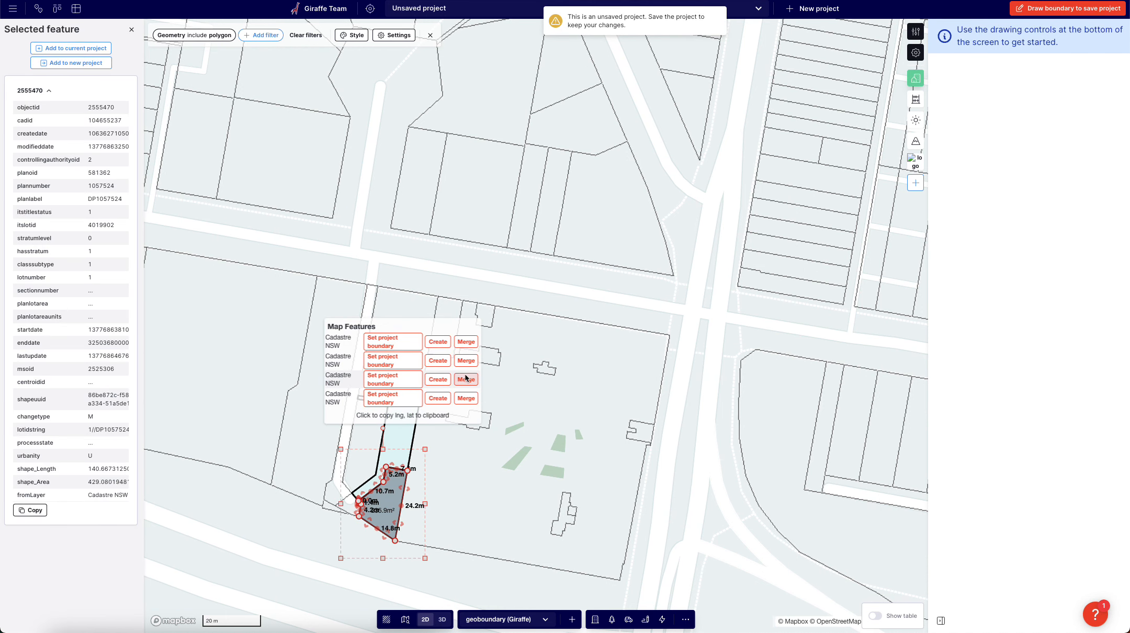
click(466, 378)
Step: Examine the newly created parcel feature, the red offset parcels and the surrounding cadastre in plan view
scroll(499, 458, down, 3)
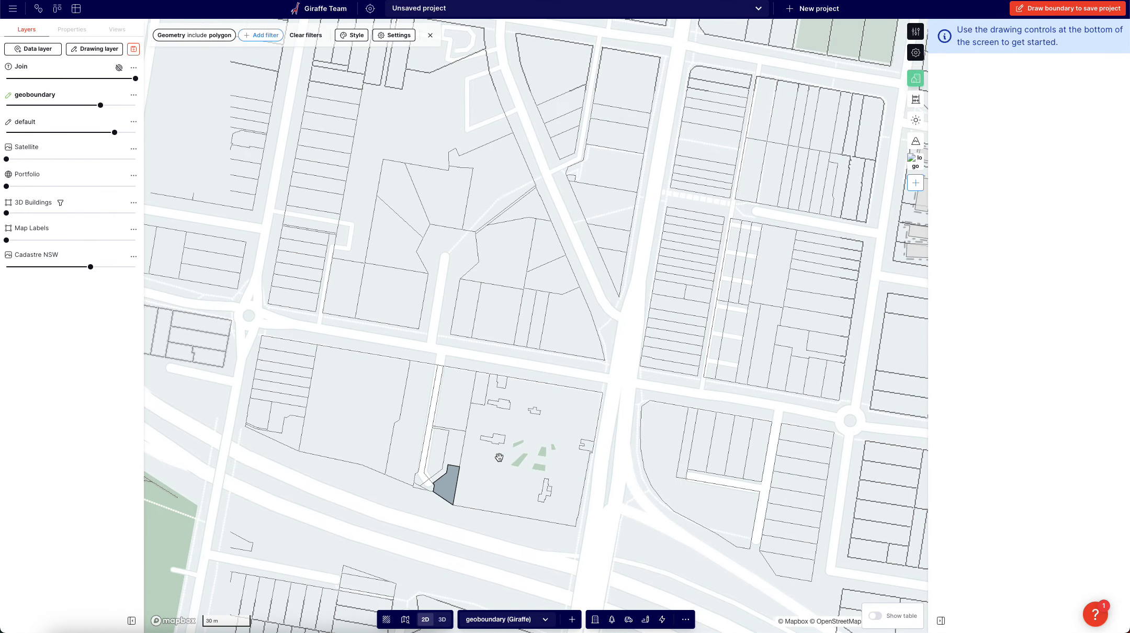
drag(616, 307, 376, 277)
scroll(534, 400, down, 5)
drag(769, 357, 602, 347)
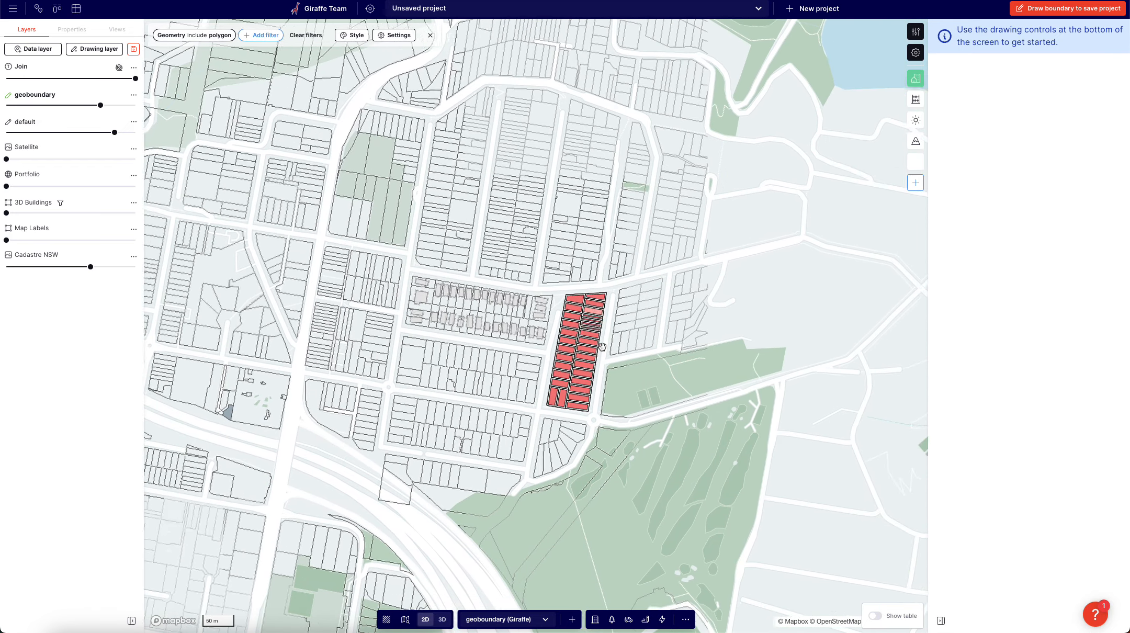
scroll(602, 346, up, 5)
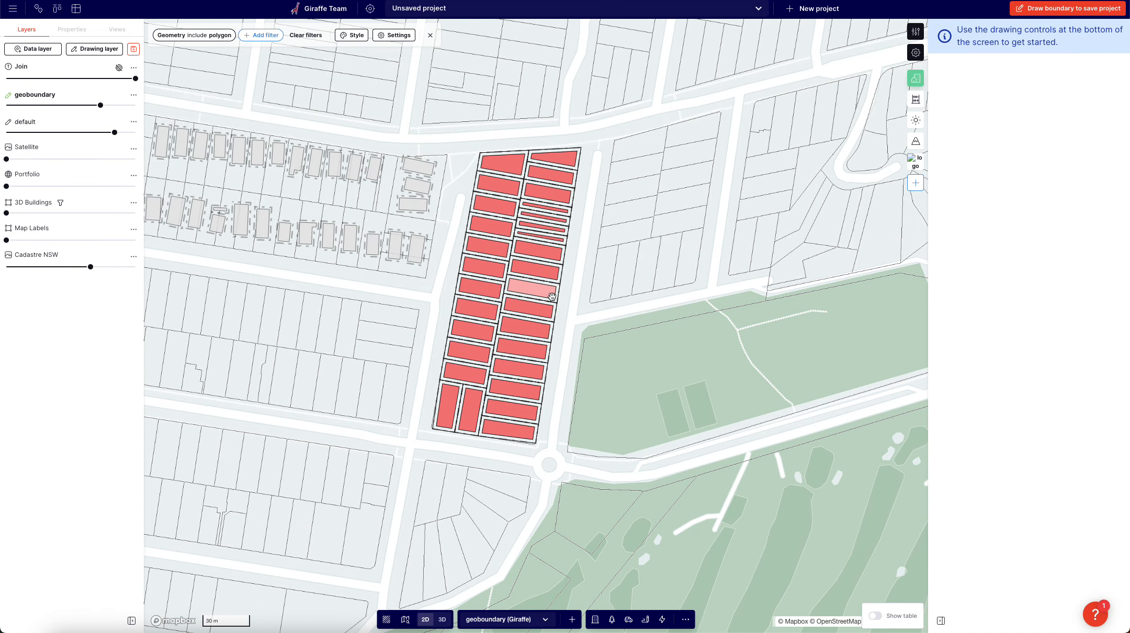
scroll(552, 297, down, 3)
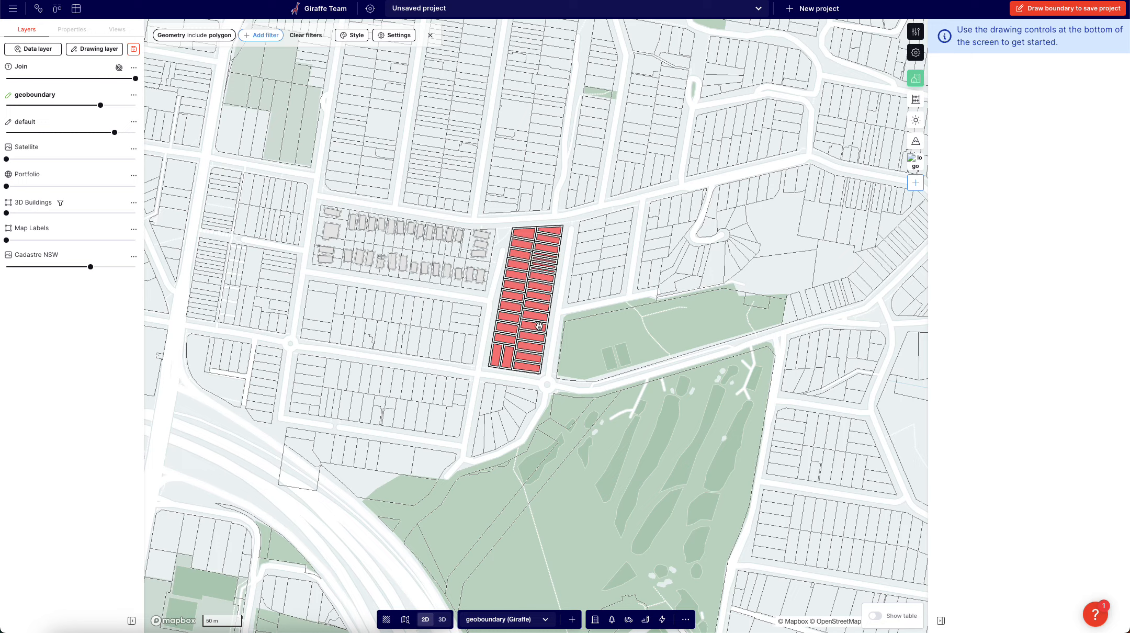
scroll(539, 325, down, 3)
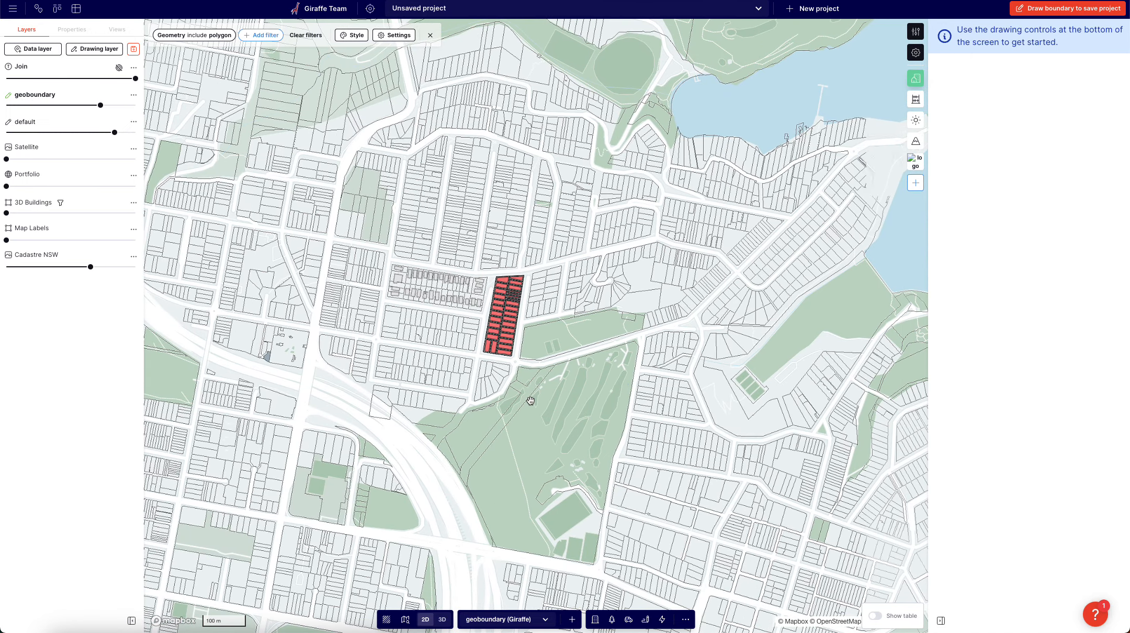